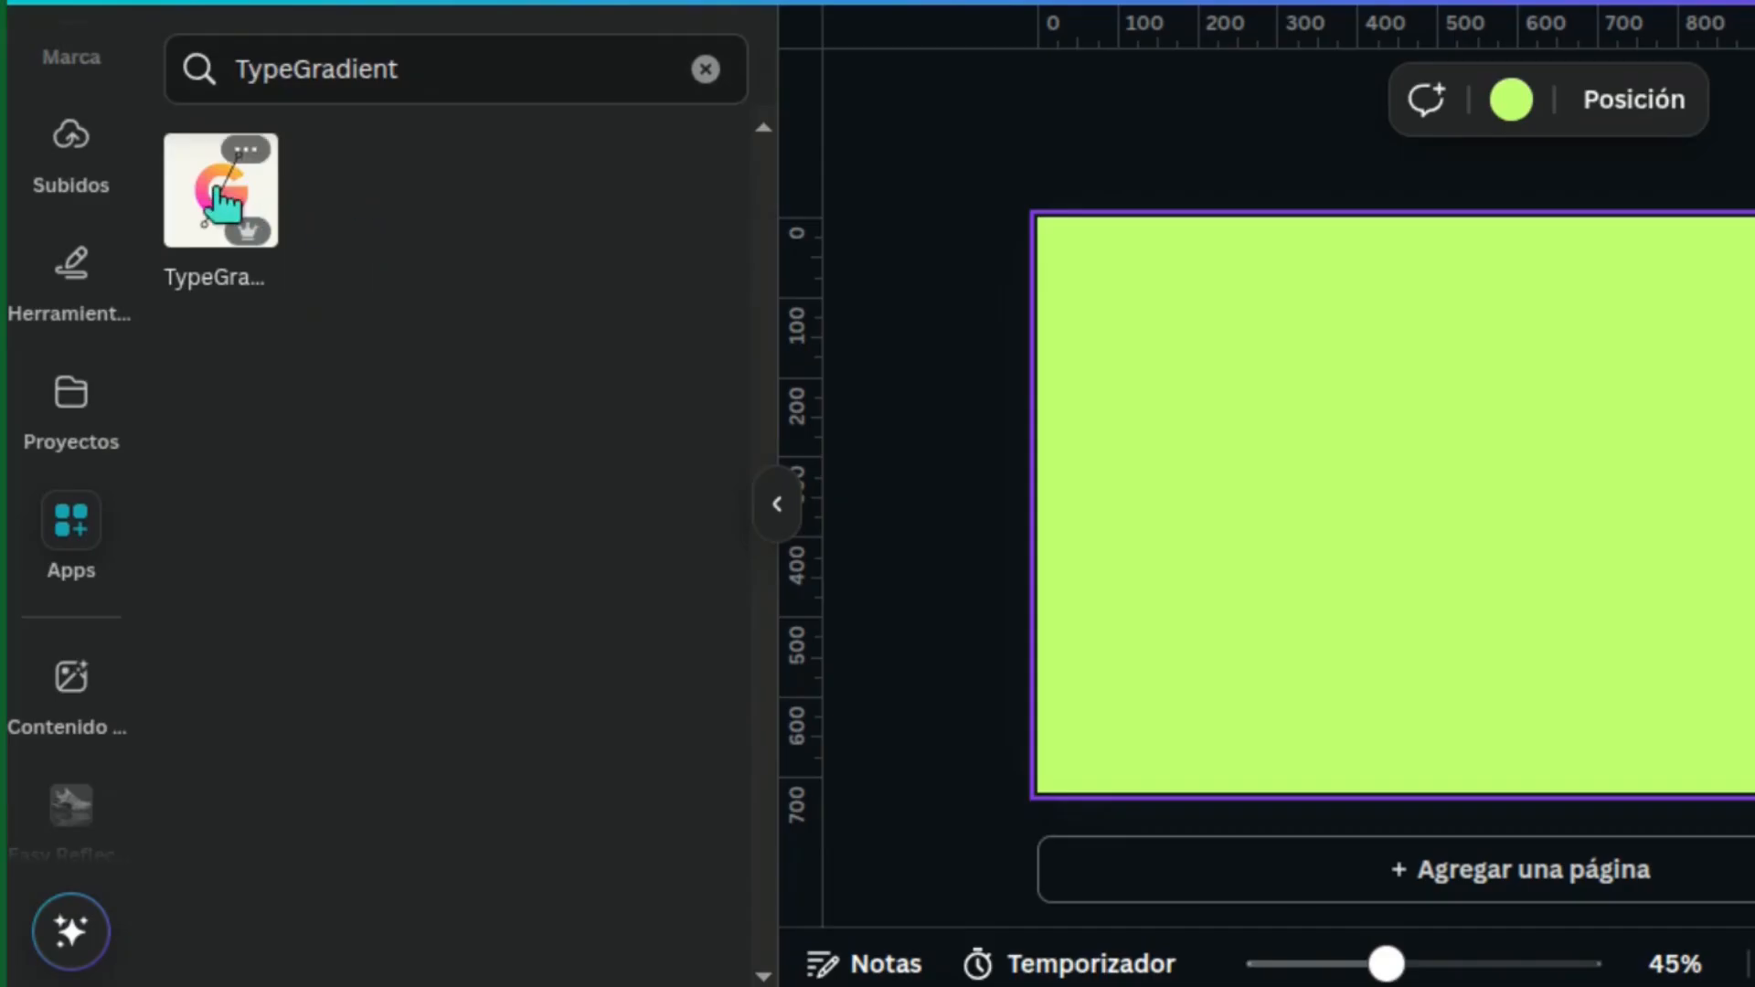
Open the TypeGradient app and replace its sample text with GROOVY on three lines
click(222, 197)
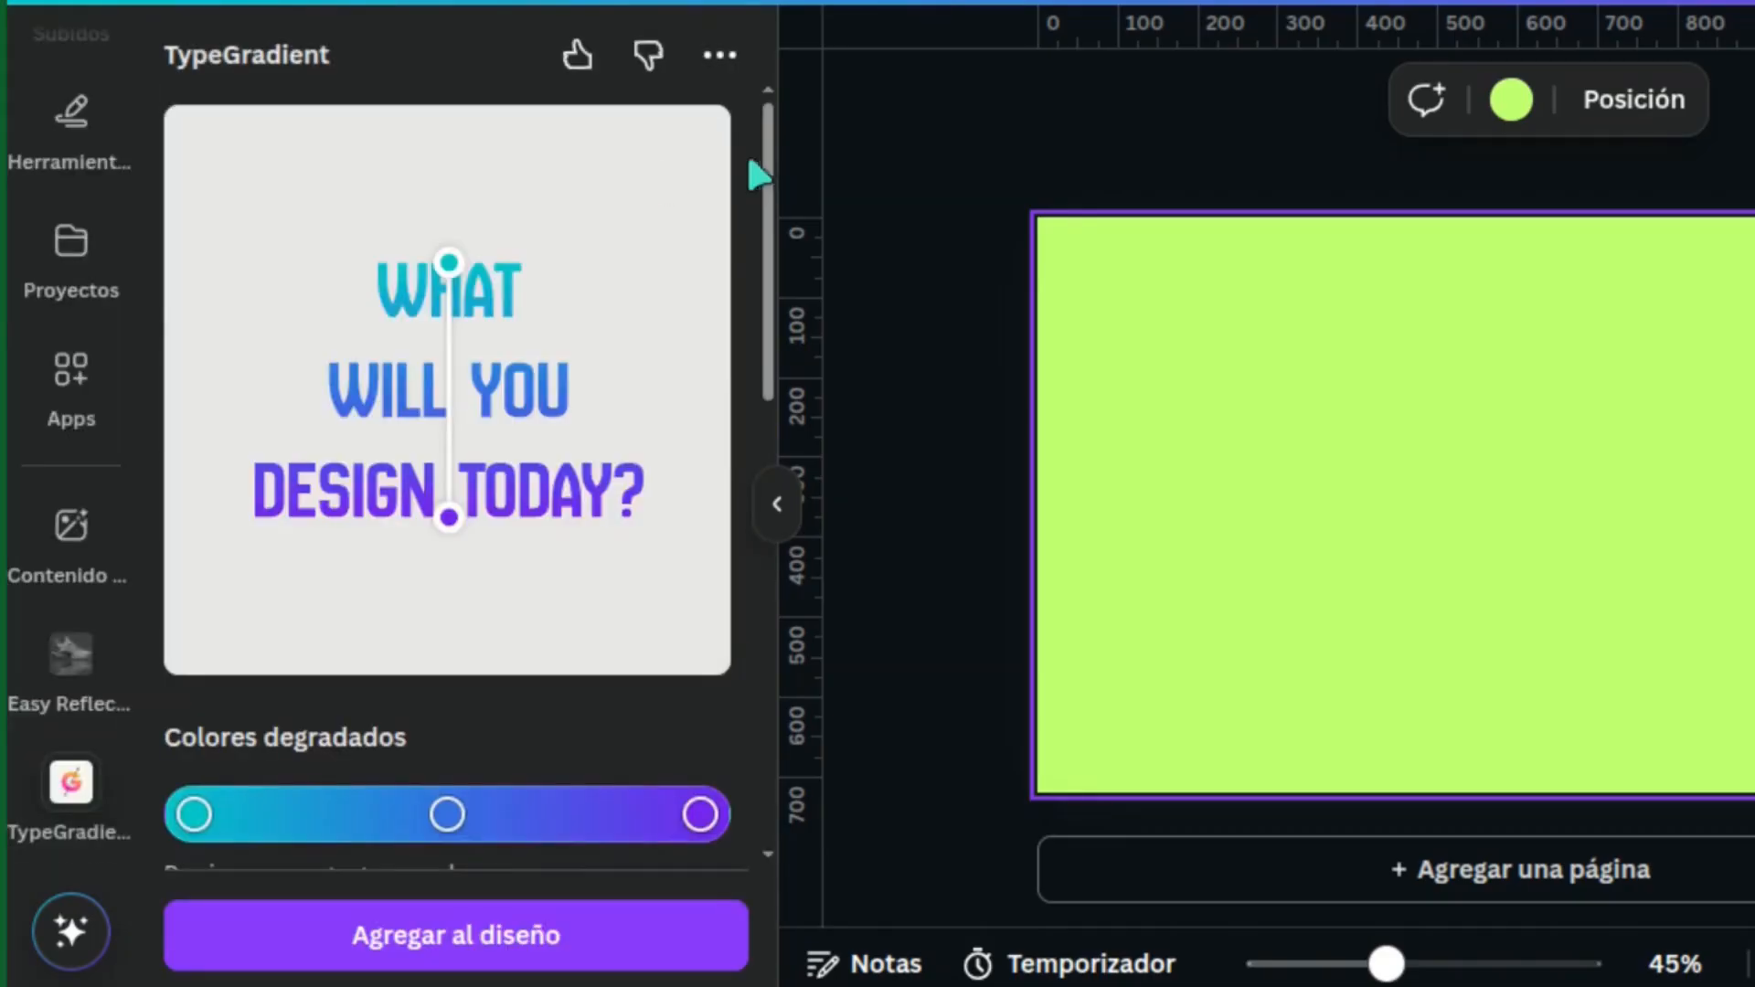
drag(766, 166, 731, 530)
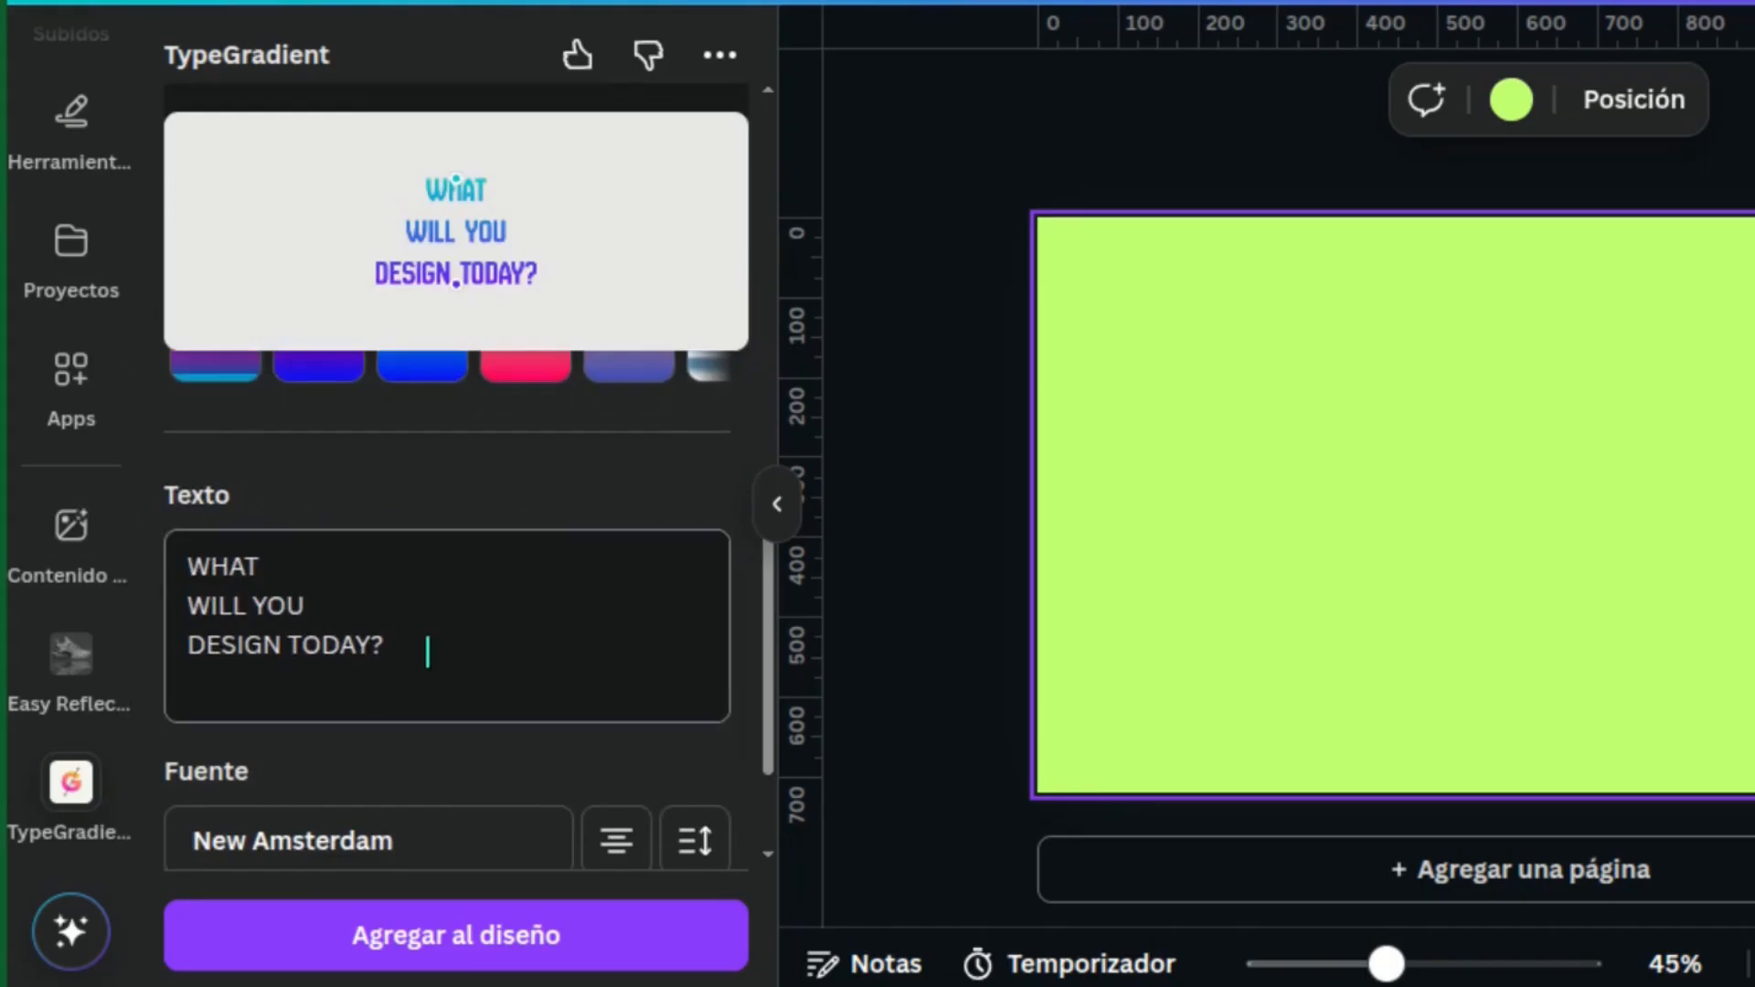
drag(427, 651, 160, 581)
text(GROOVY)
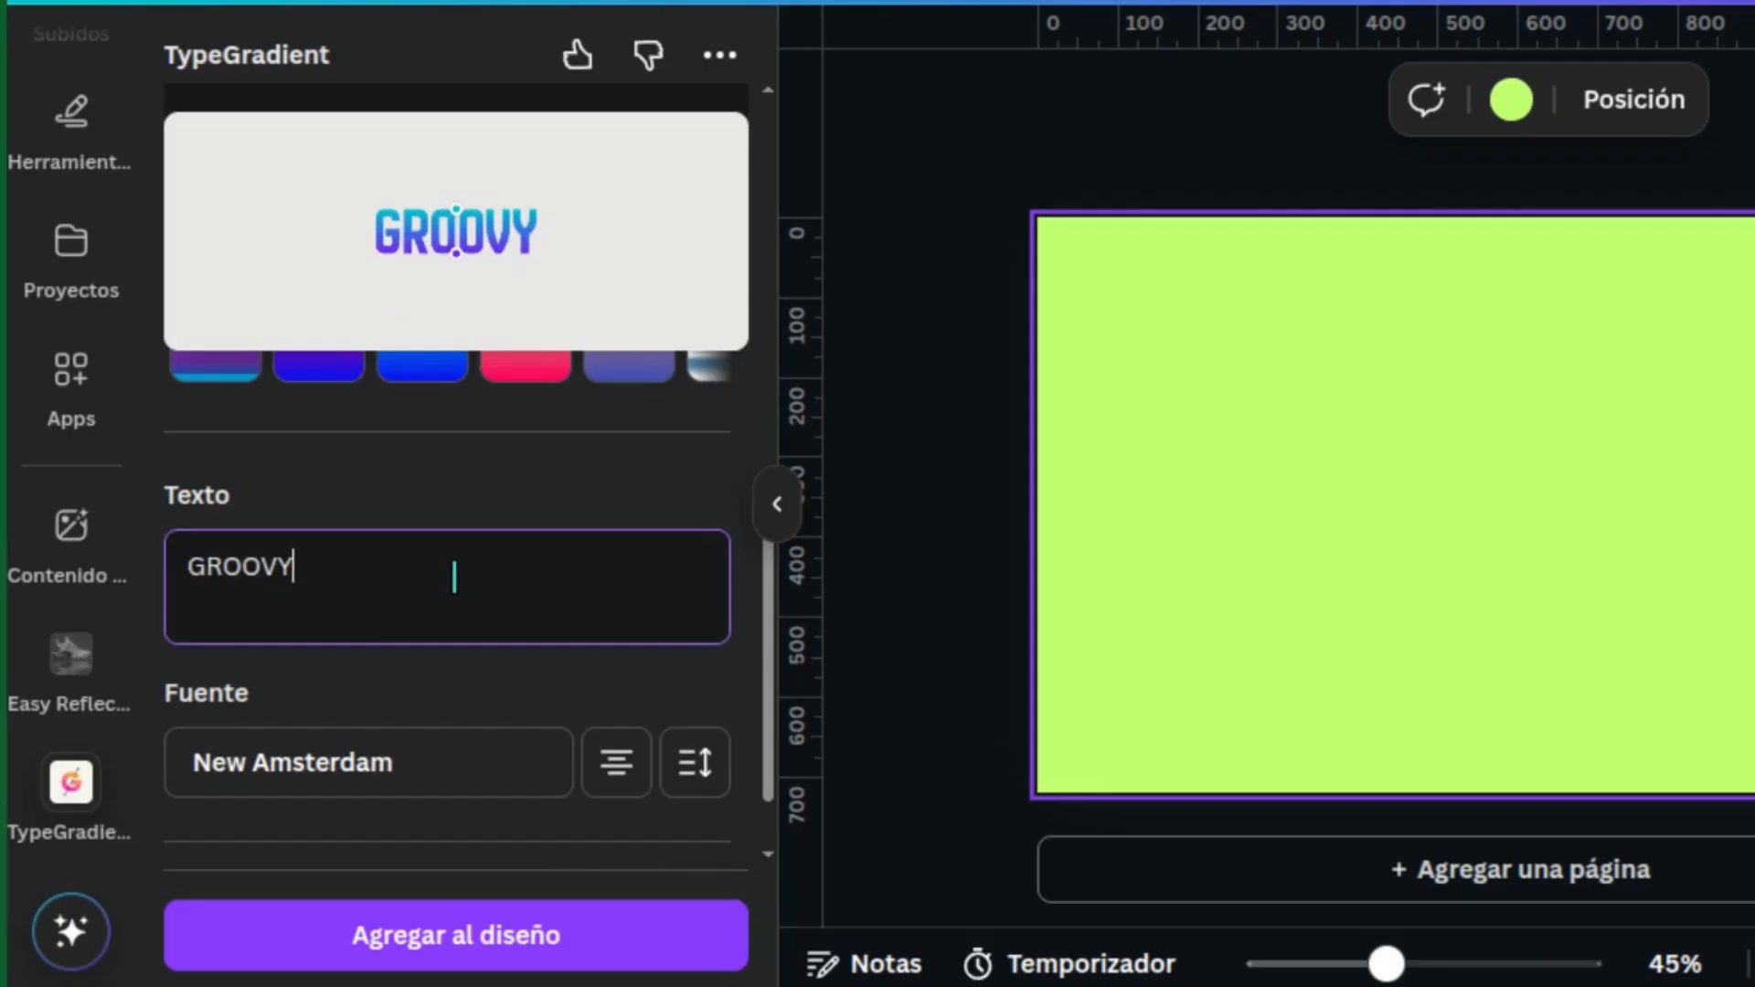
key(Return)
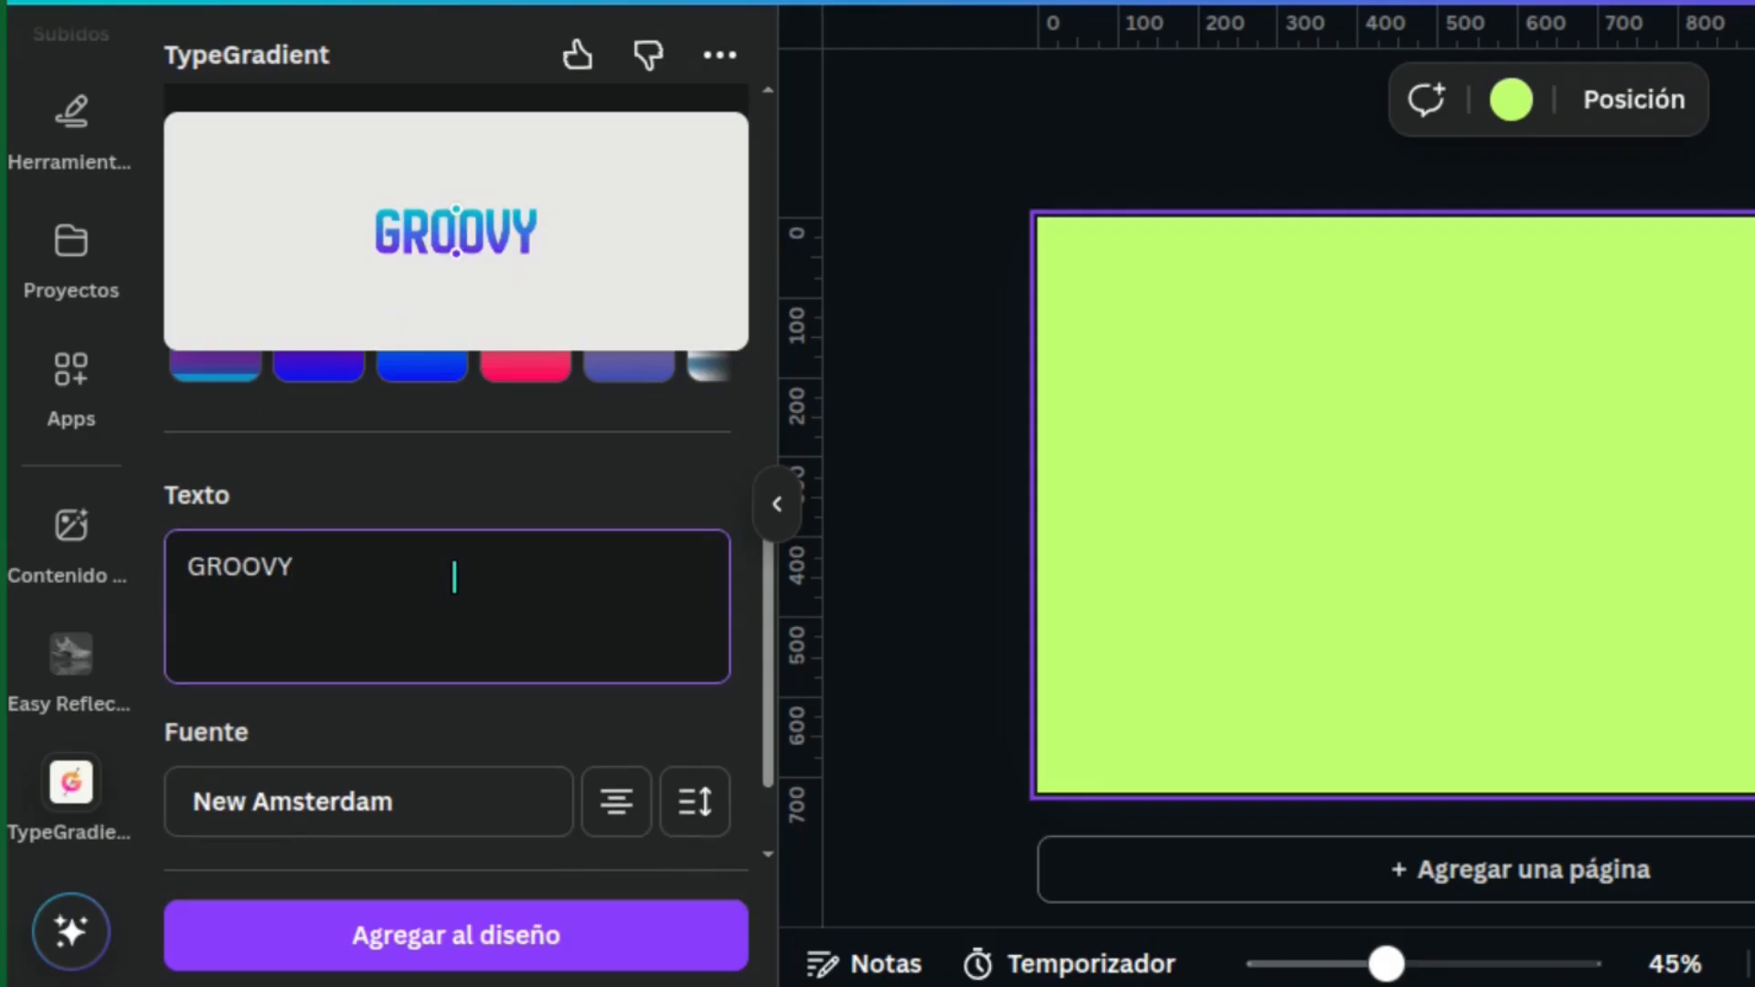
text(GROOVY)
key(Return)
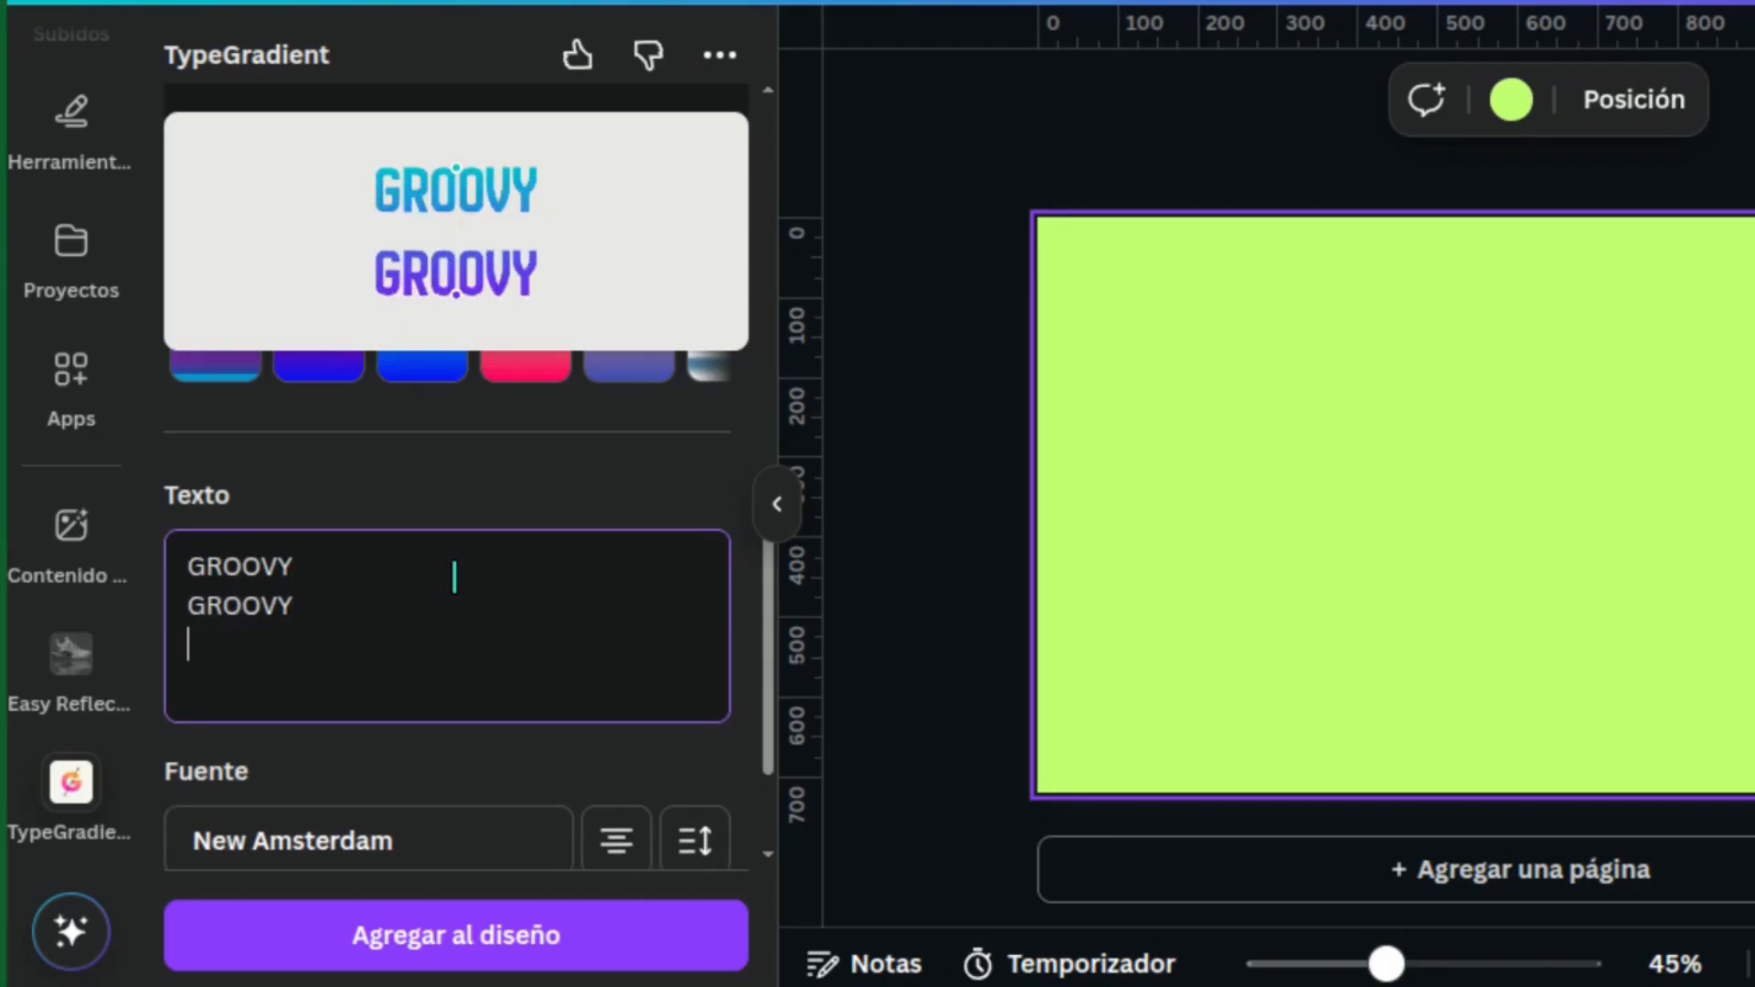
text(GROOVY)
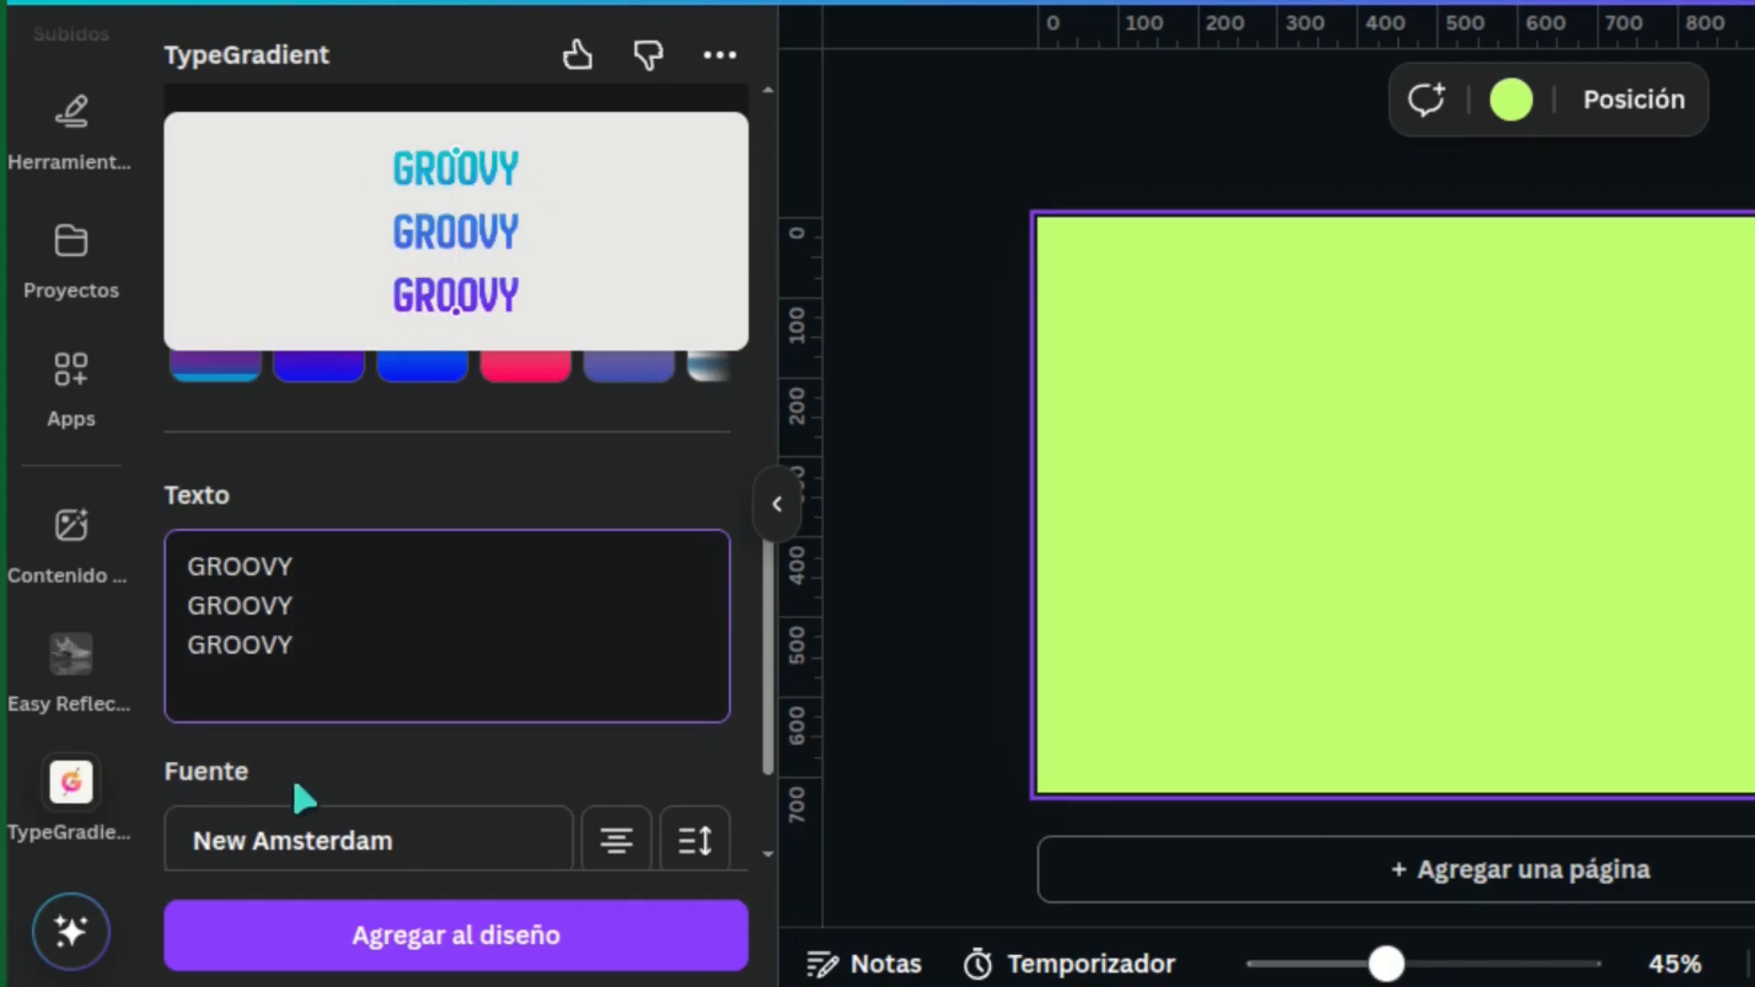
Set the gradient text's font to Anton
click(391, 841)
click(340, 211)
text(An)
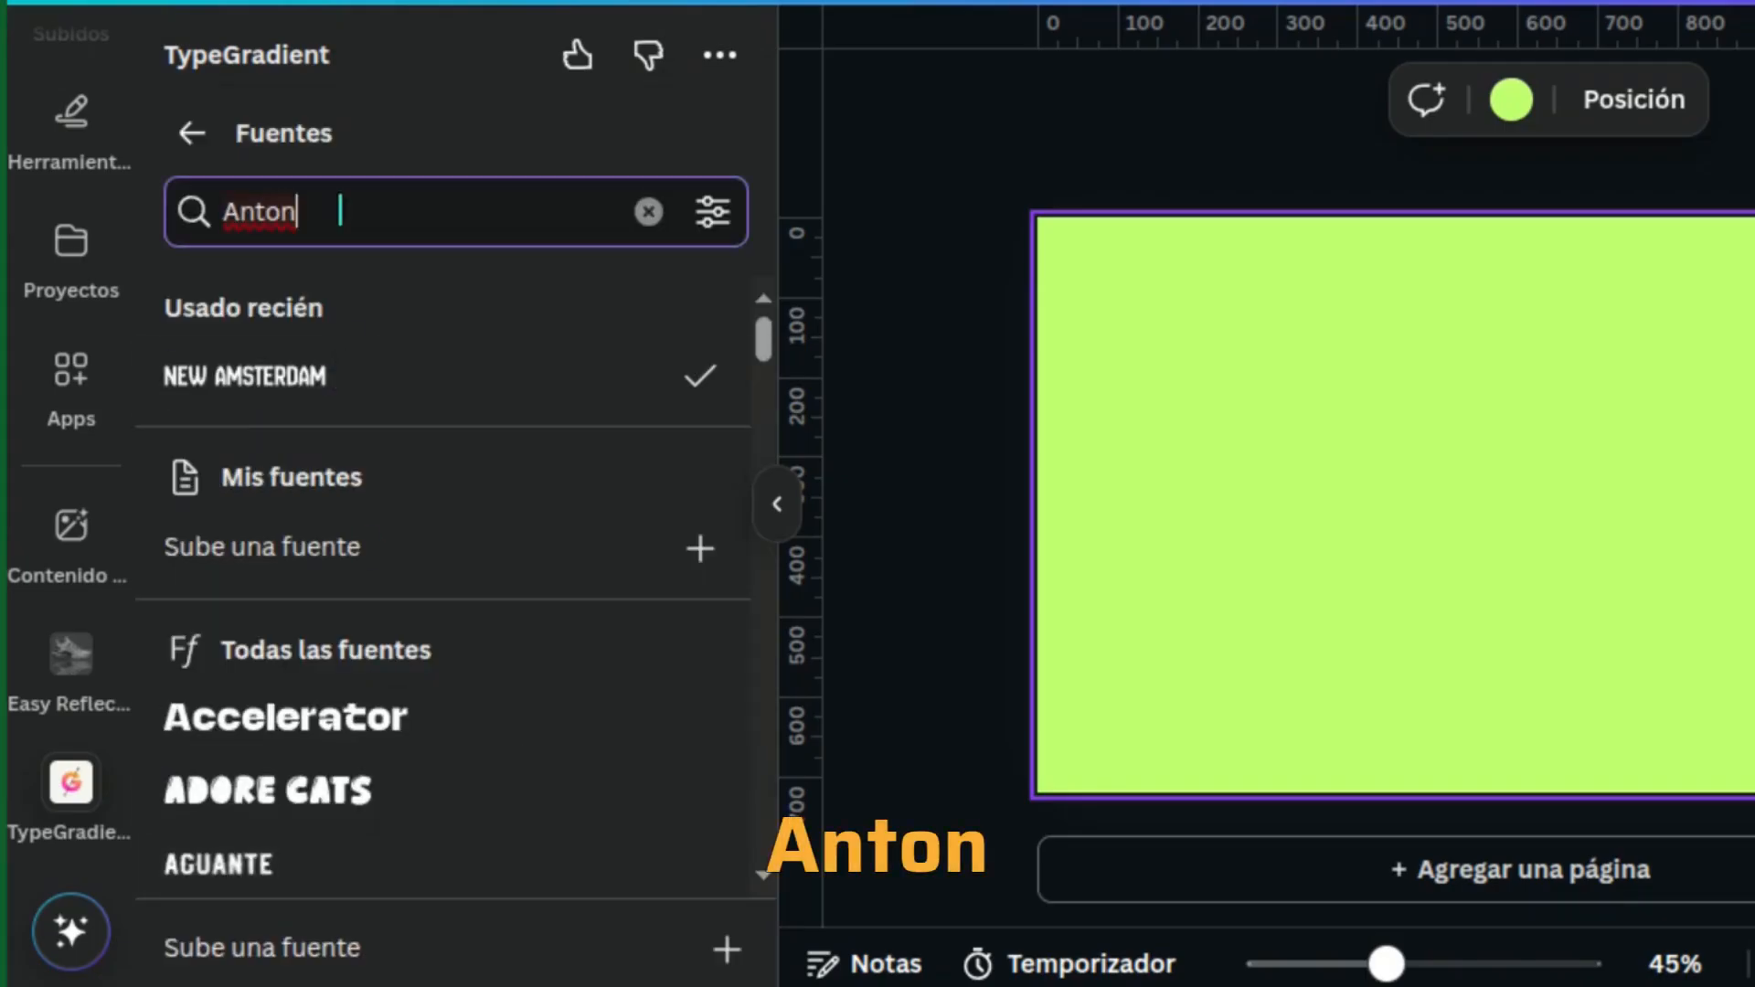
text(ton)
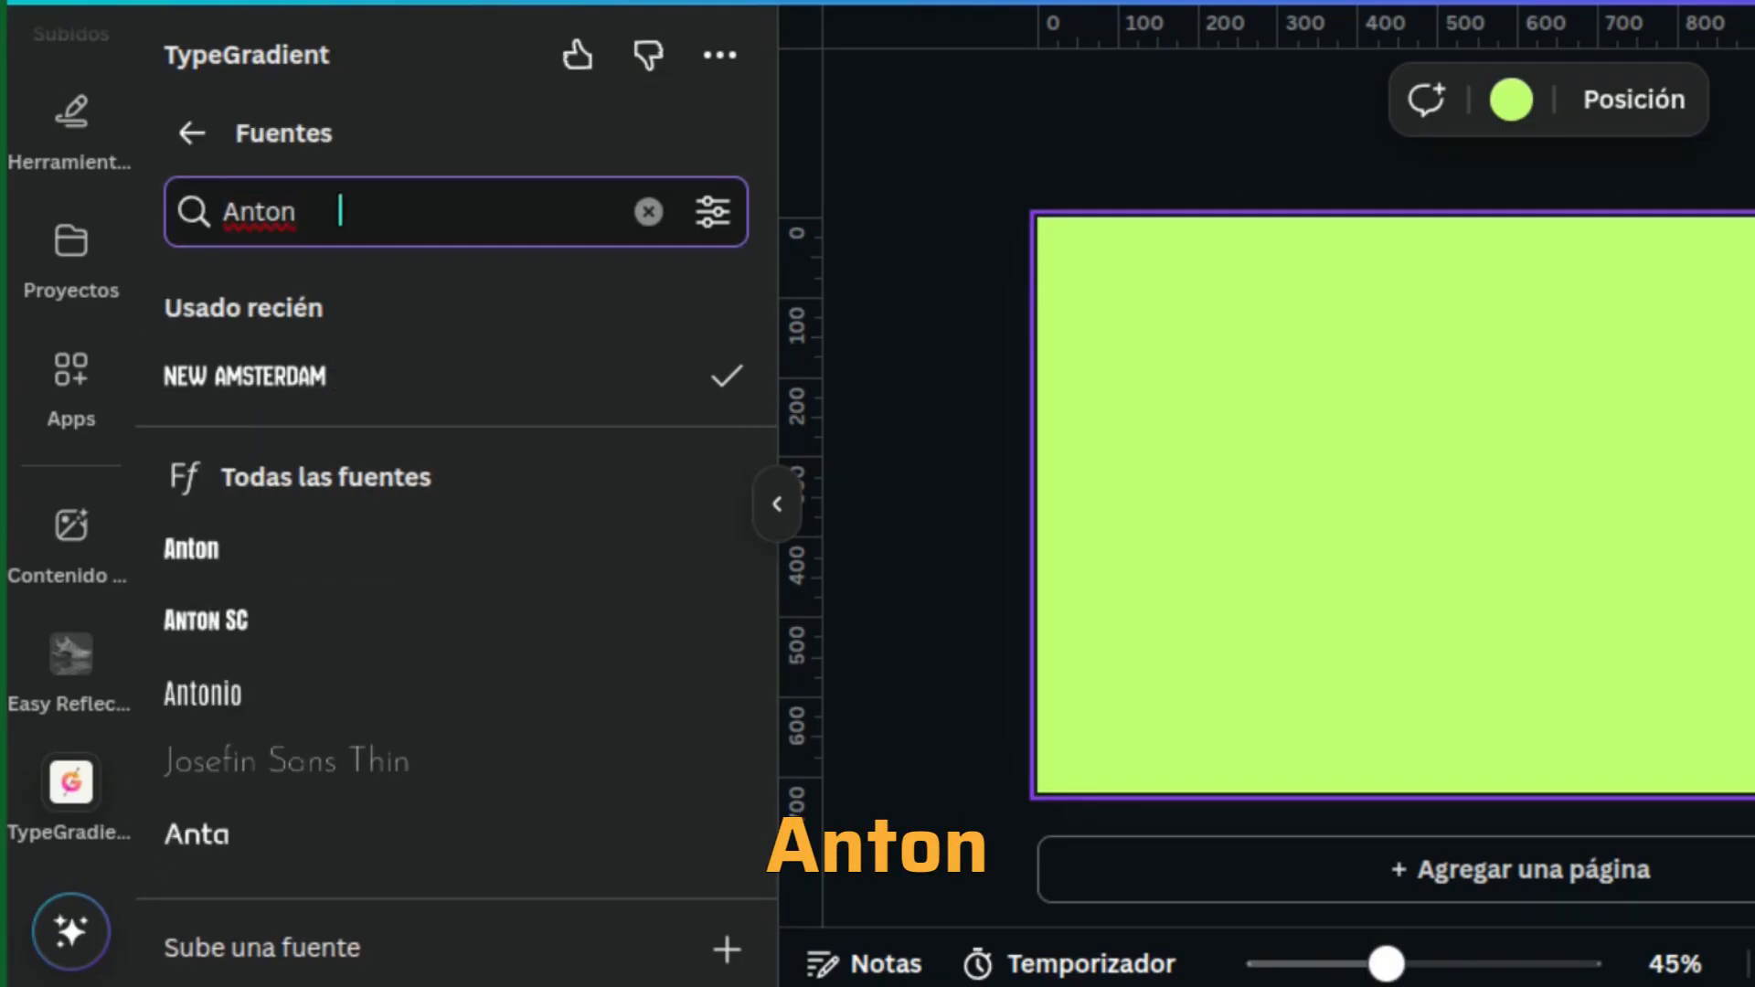
click(366, 552)
Set the gradient text's line spacing to -0.55
drag(766, 567, 777, 700)
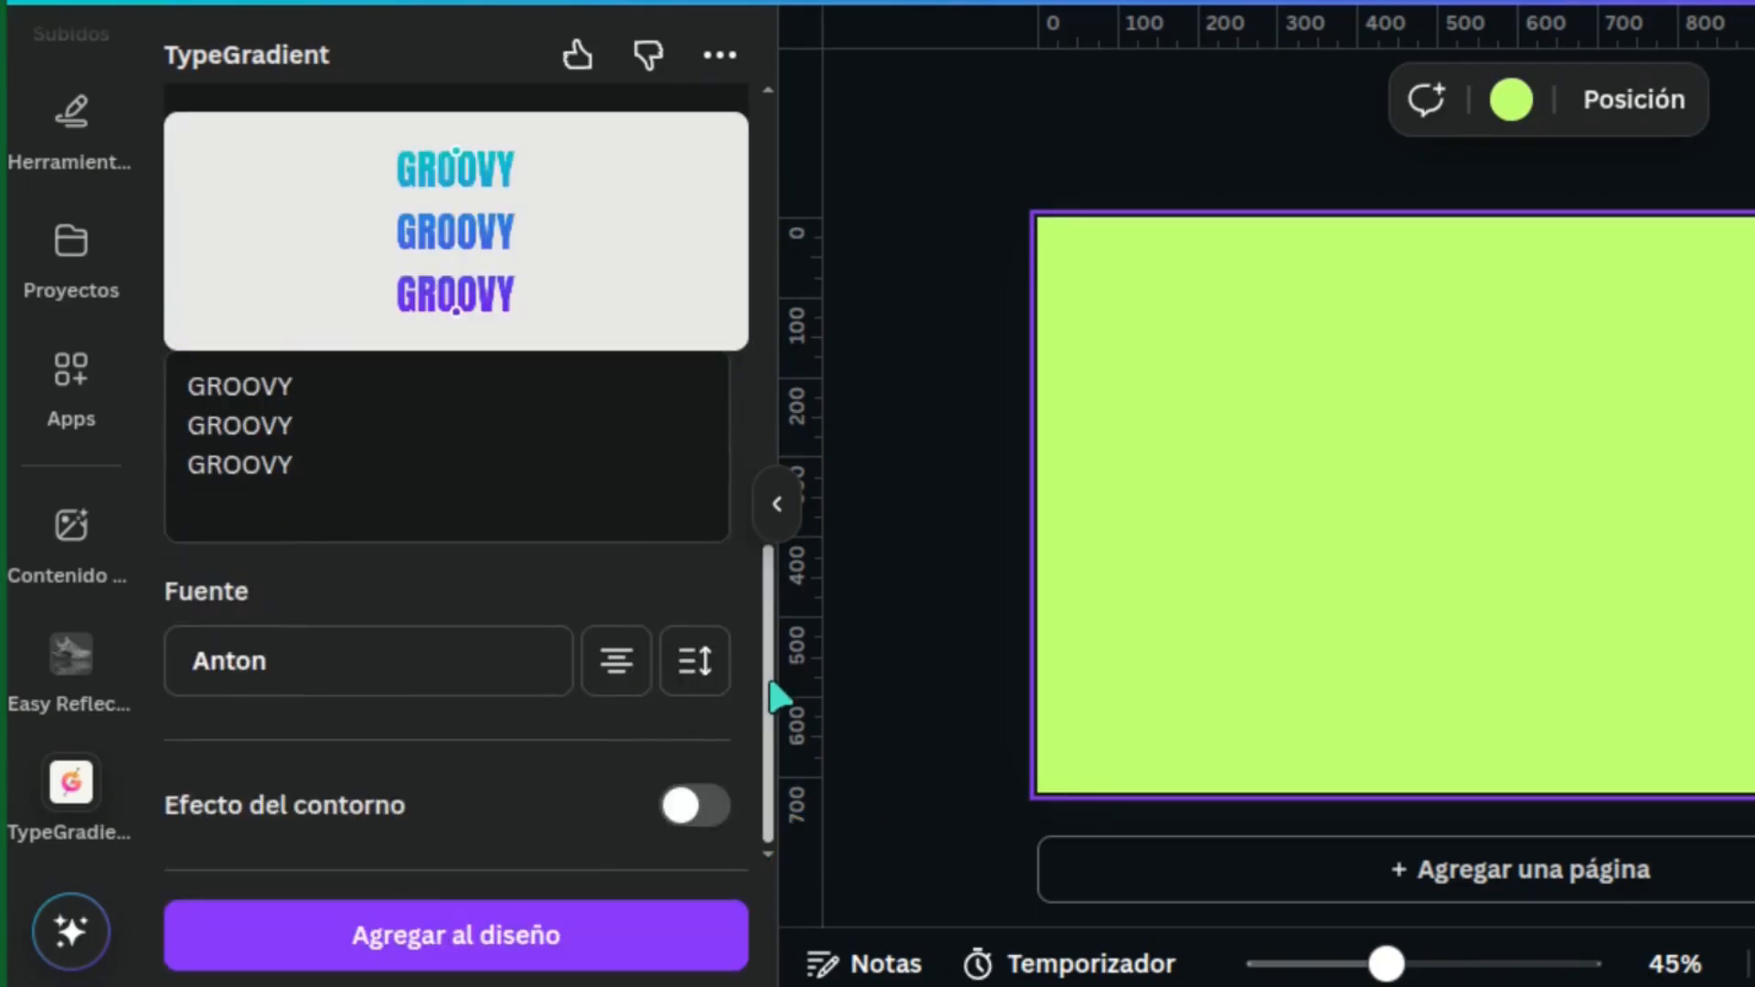
click(710, 667)
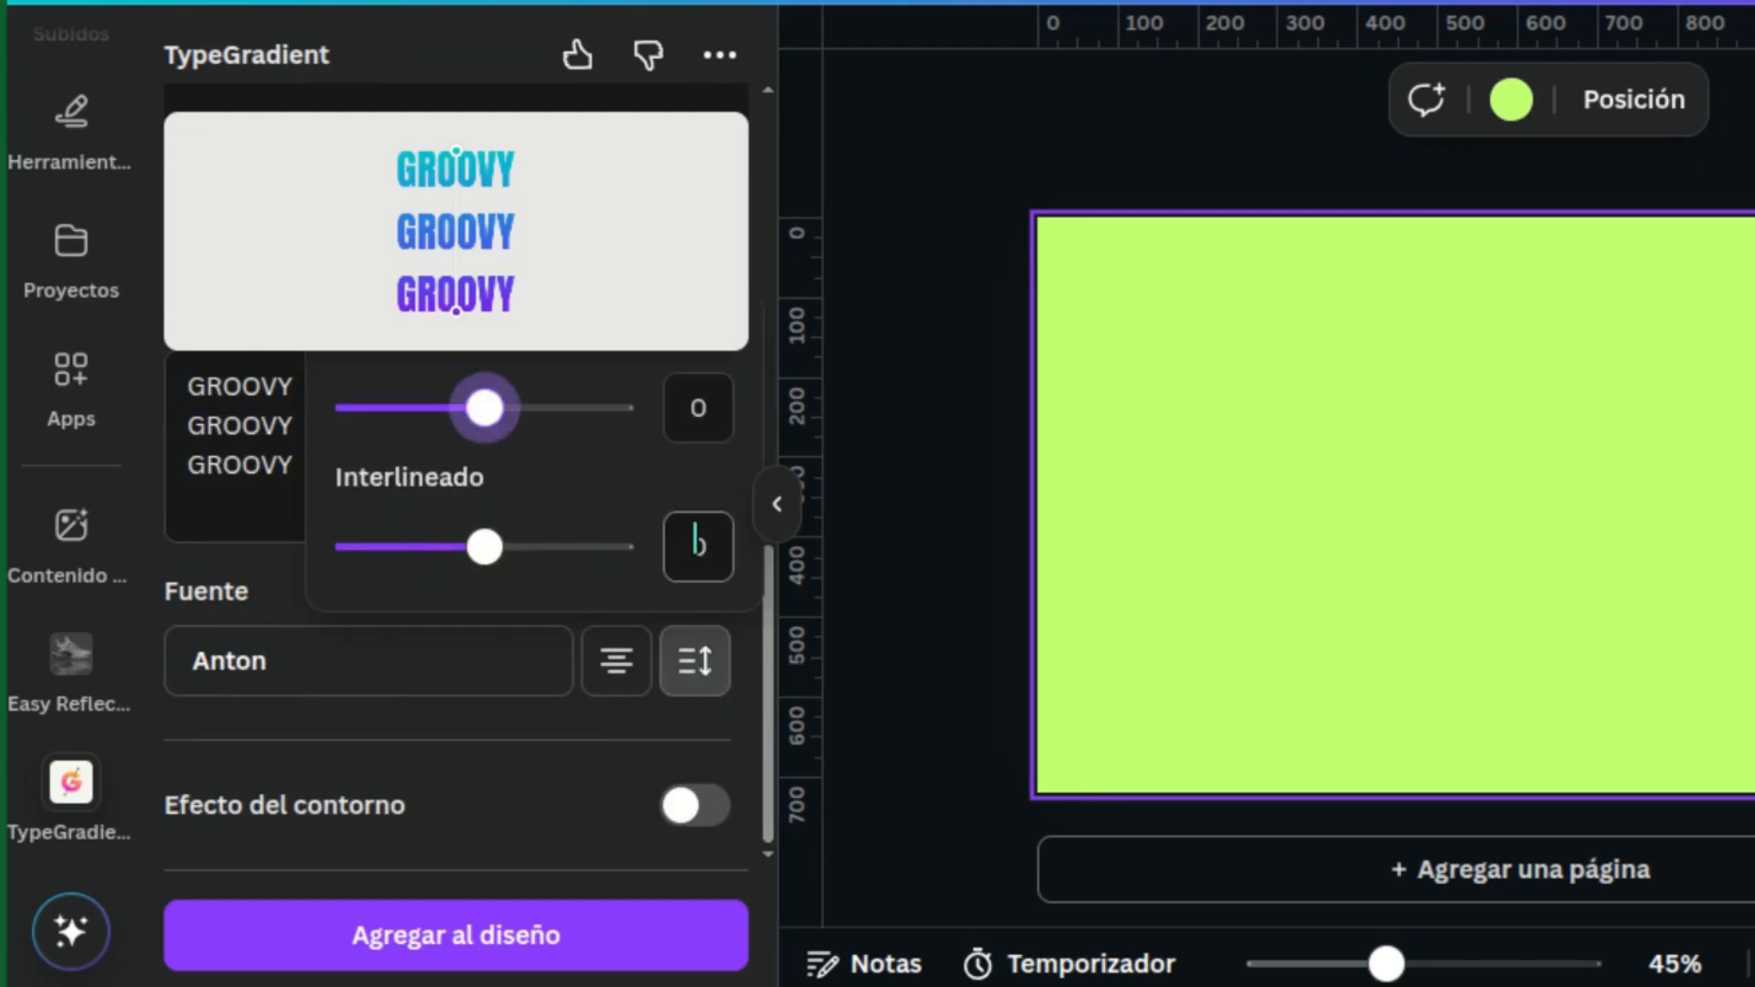
click(697, 543)
text(-0.55)
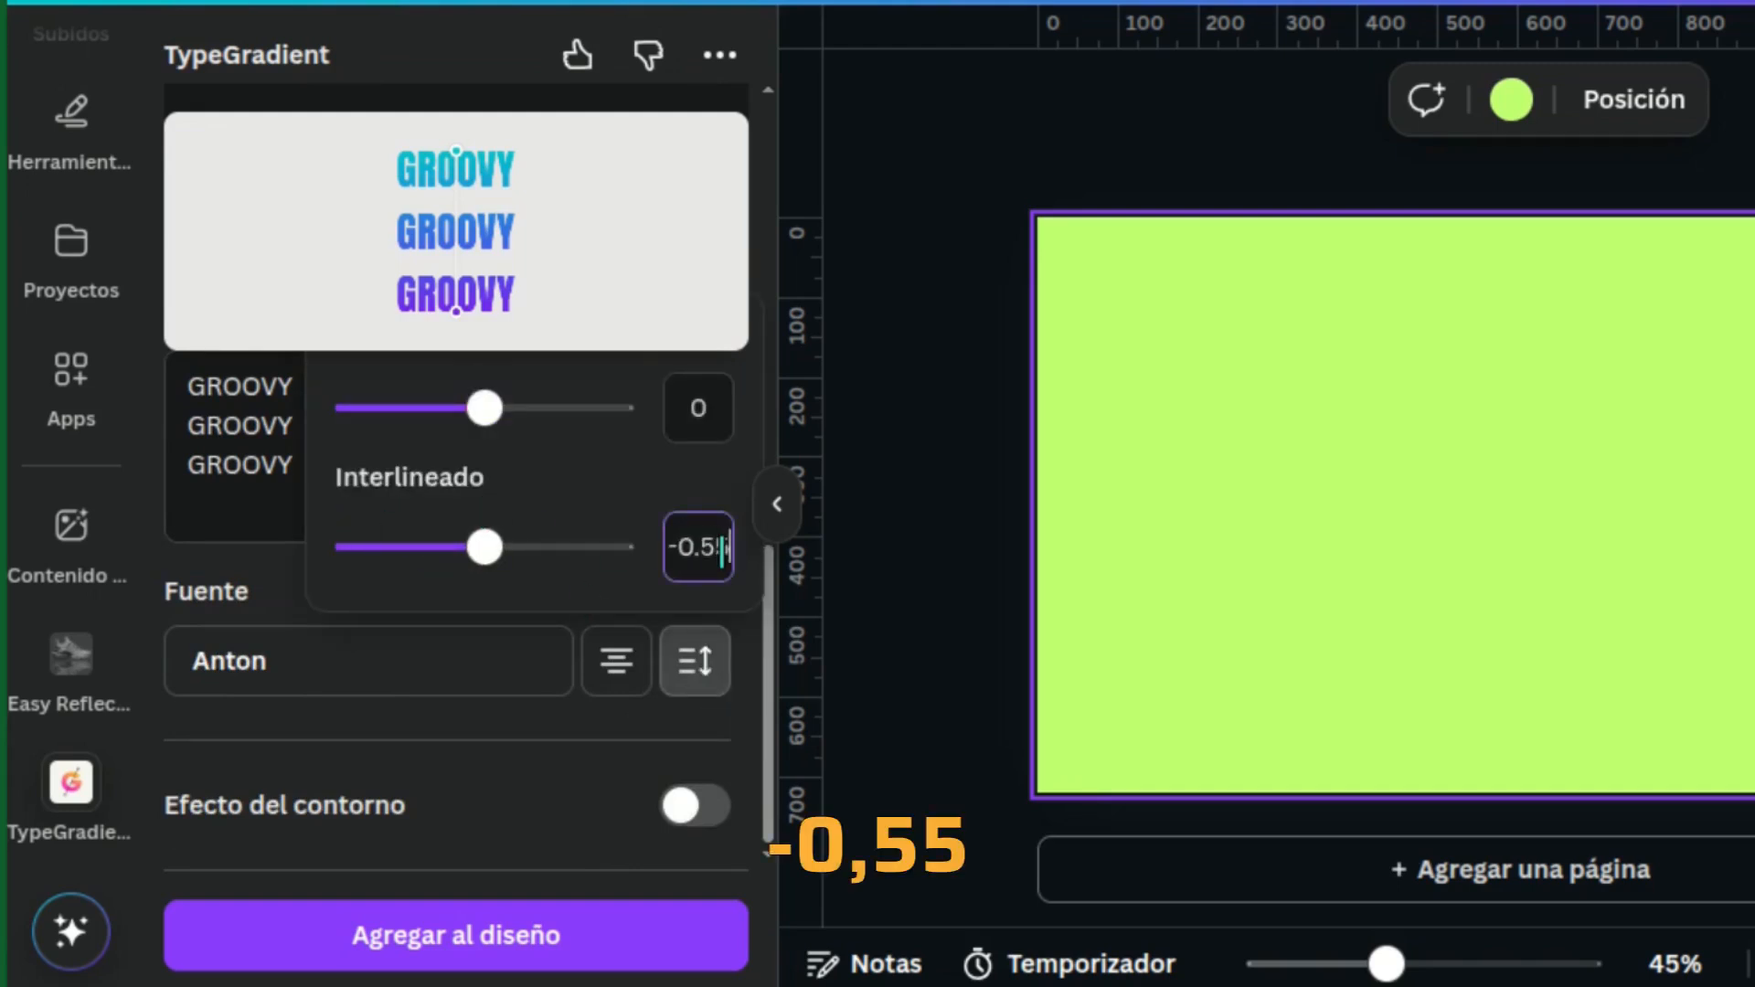
key(Return)
Angle the gradient diagonally, from the text's upper-left corner to its lower-right corner
drag(766, 559, 737, 108)
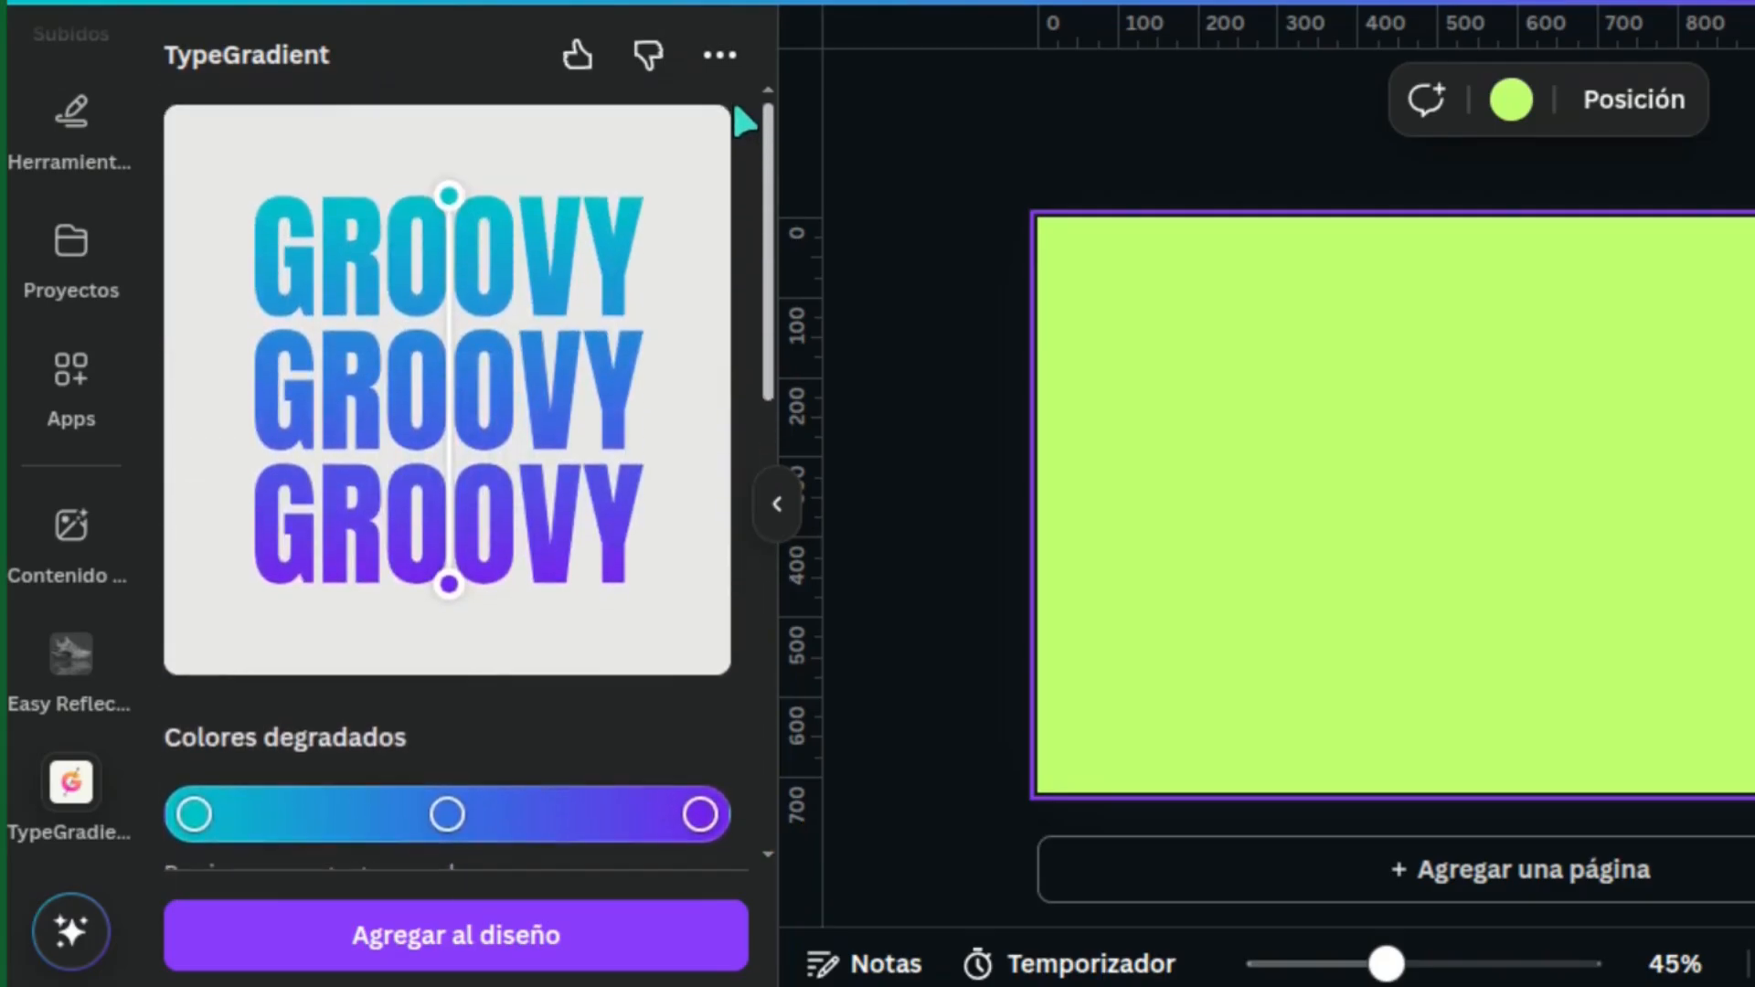
drag(450, 196, 277, 215)
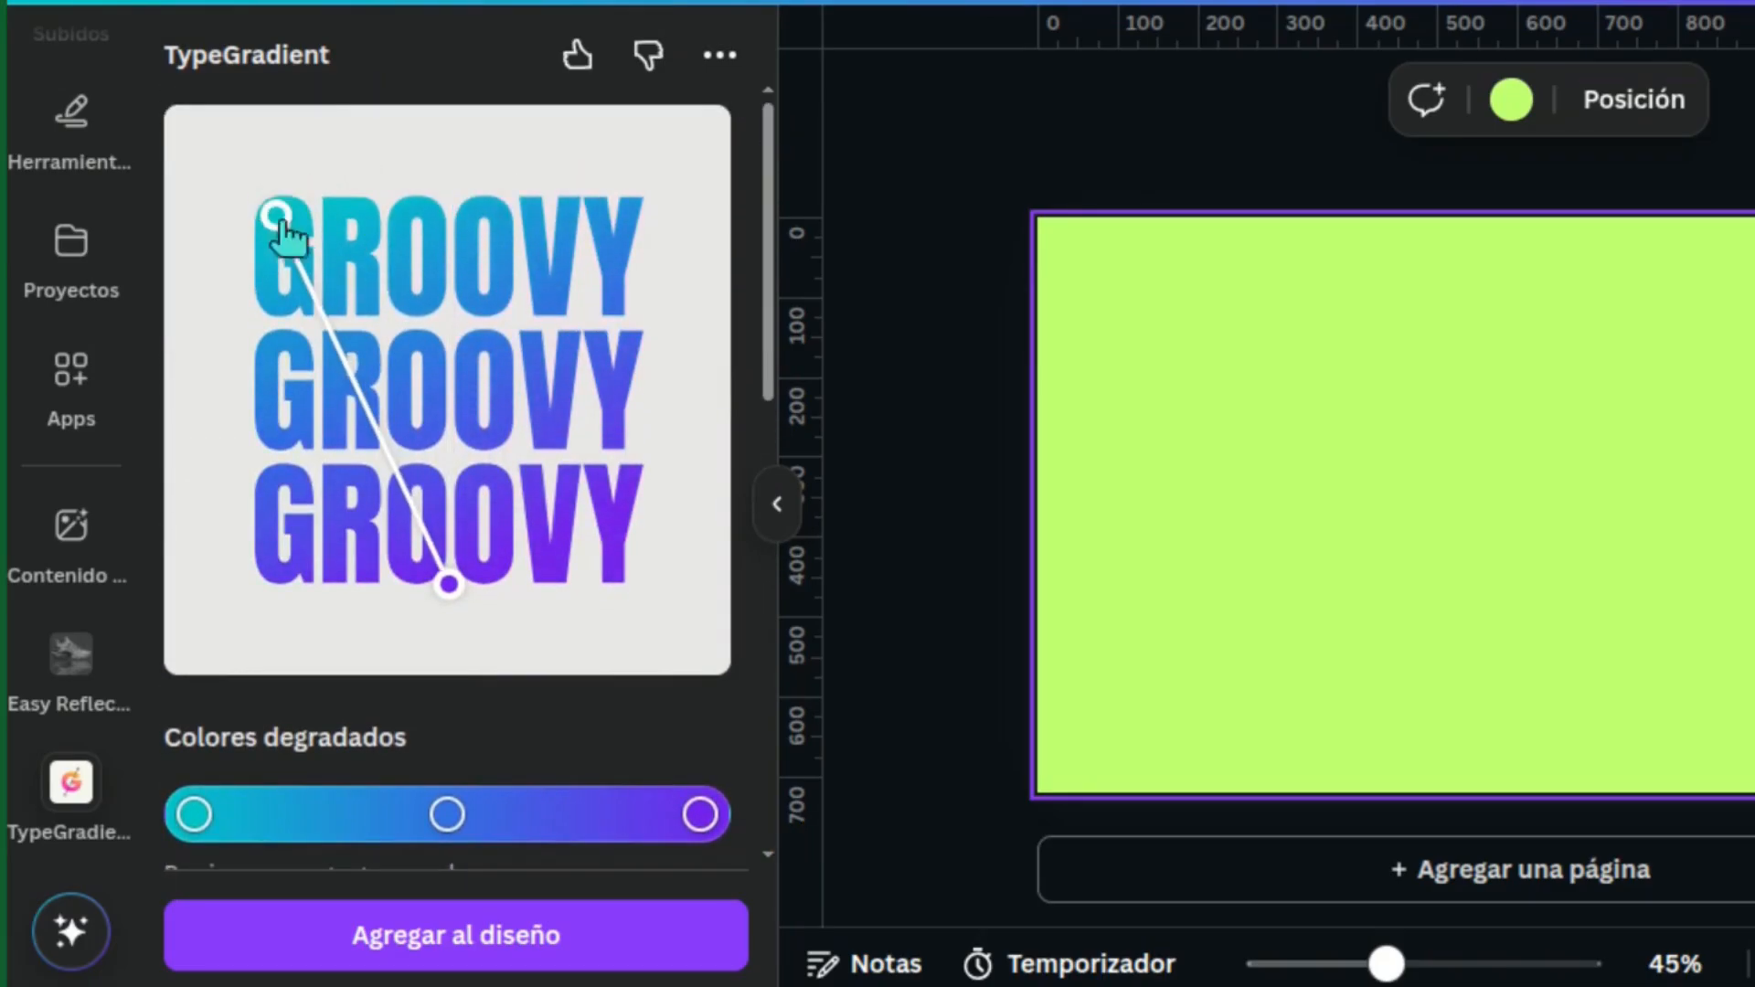
drag(452, 586, 629, 585)
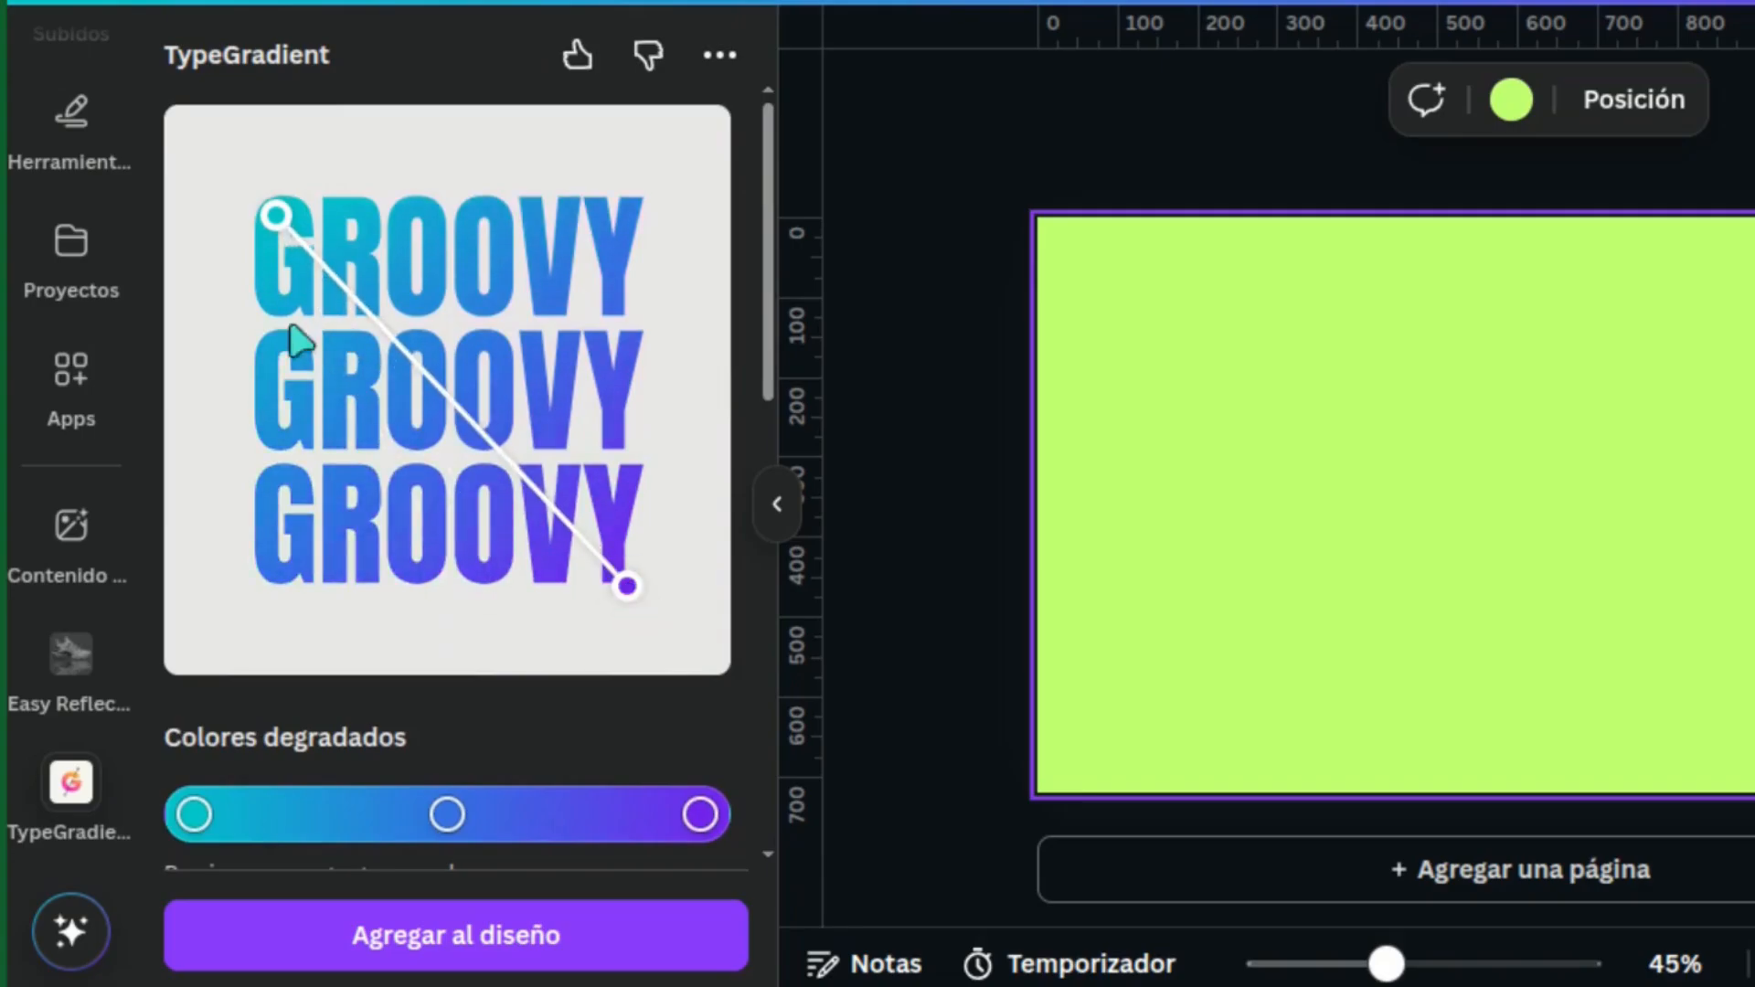
drag(276, 215, 260, 205)
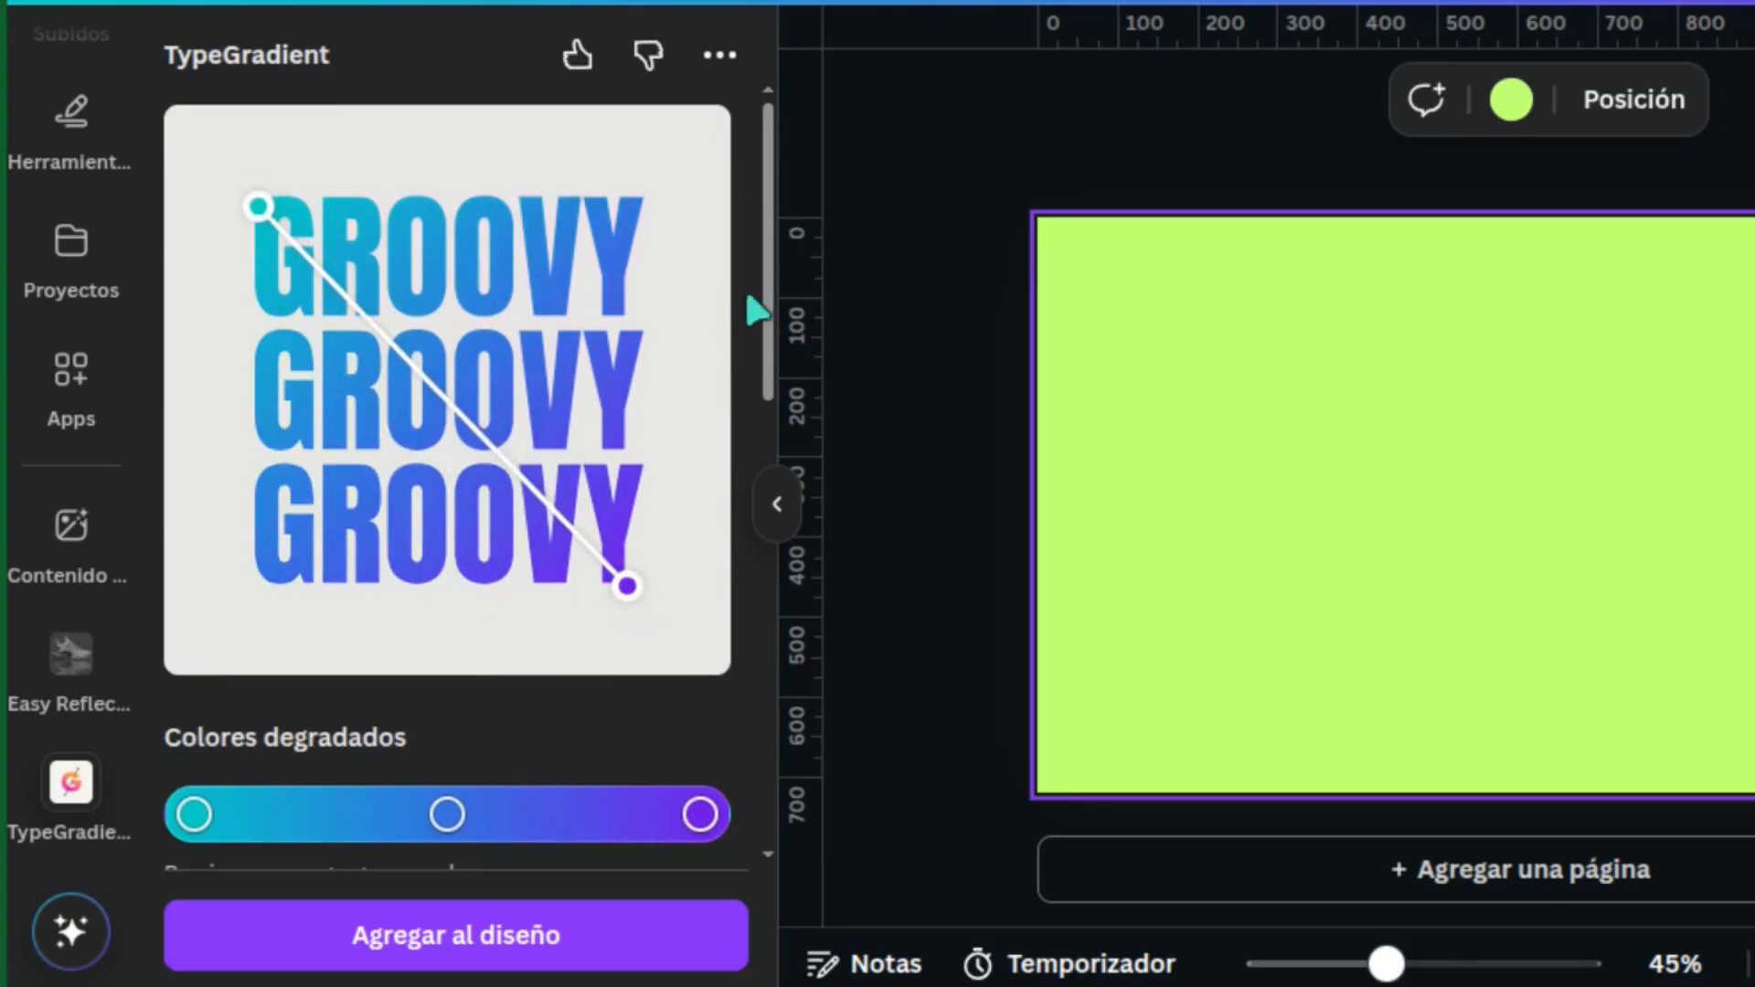
Change the gradient's first colour stop to yellow #FFCC00
drag(772, 274, 779, 392)
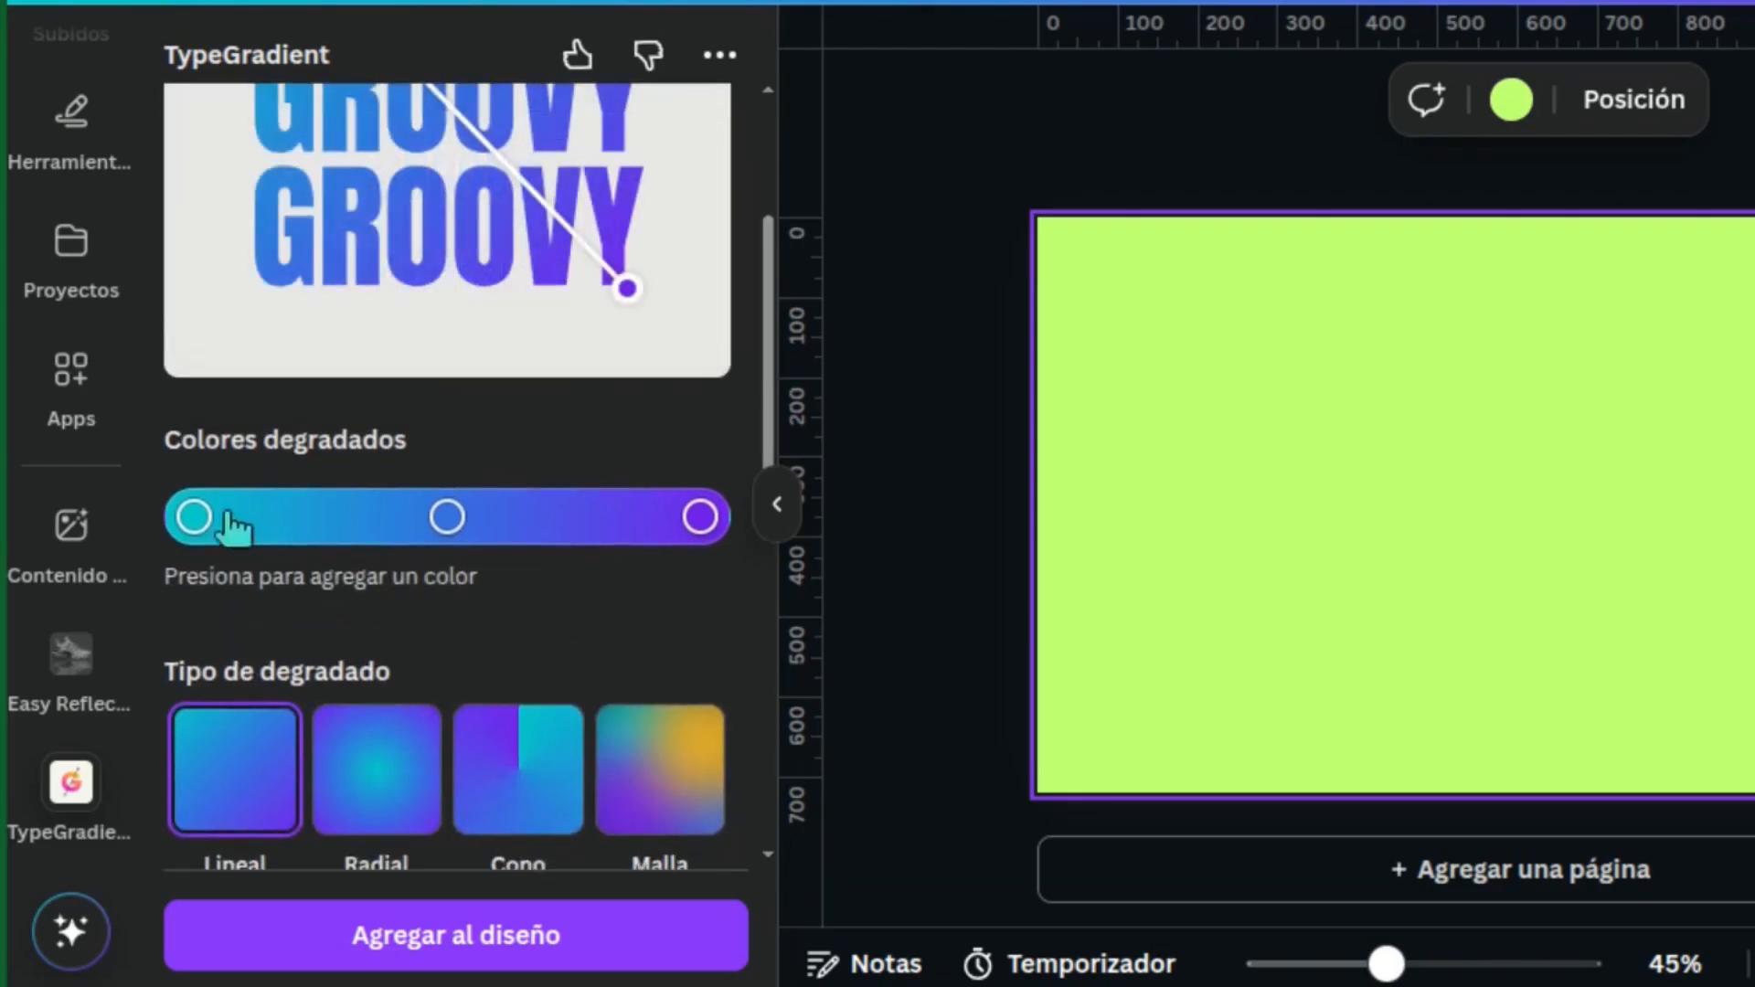
click(193, 518)
click(612, 663)
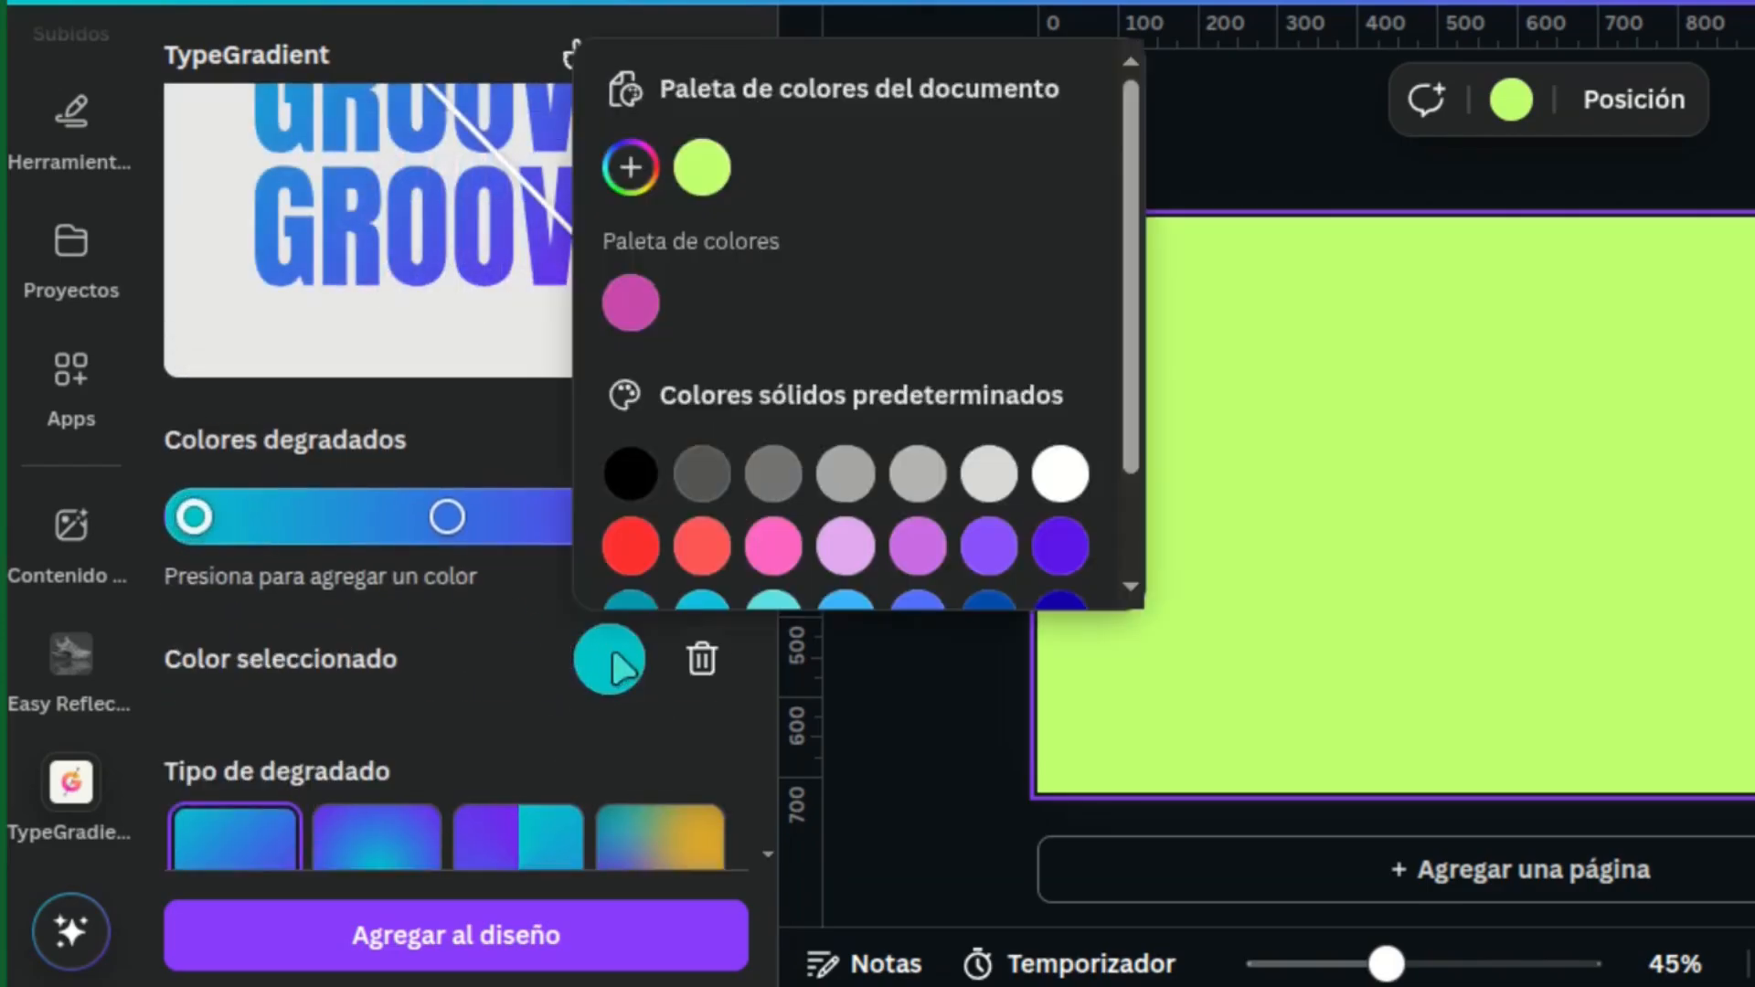
drag(1131, 251, 1136, 350)
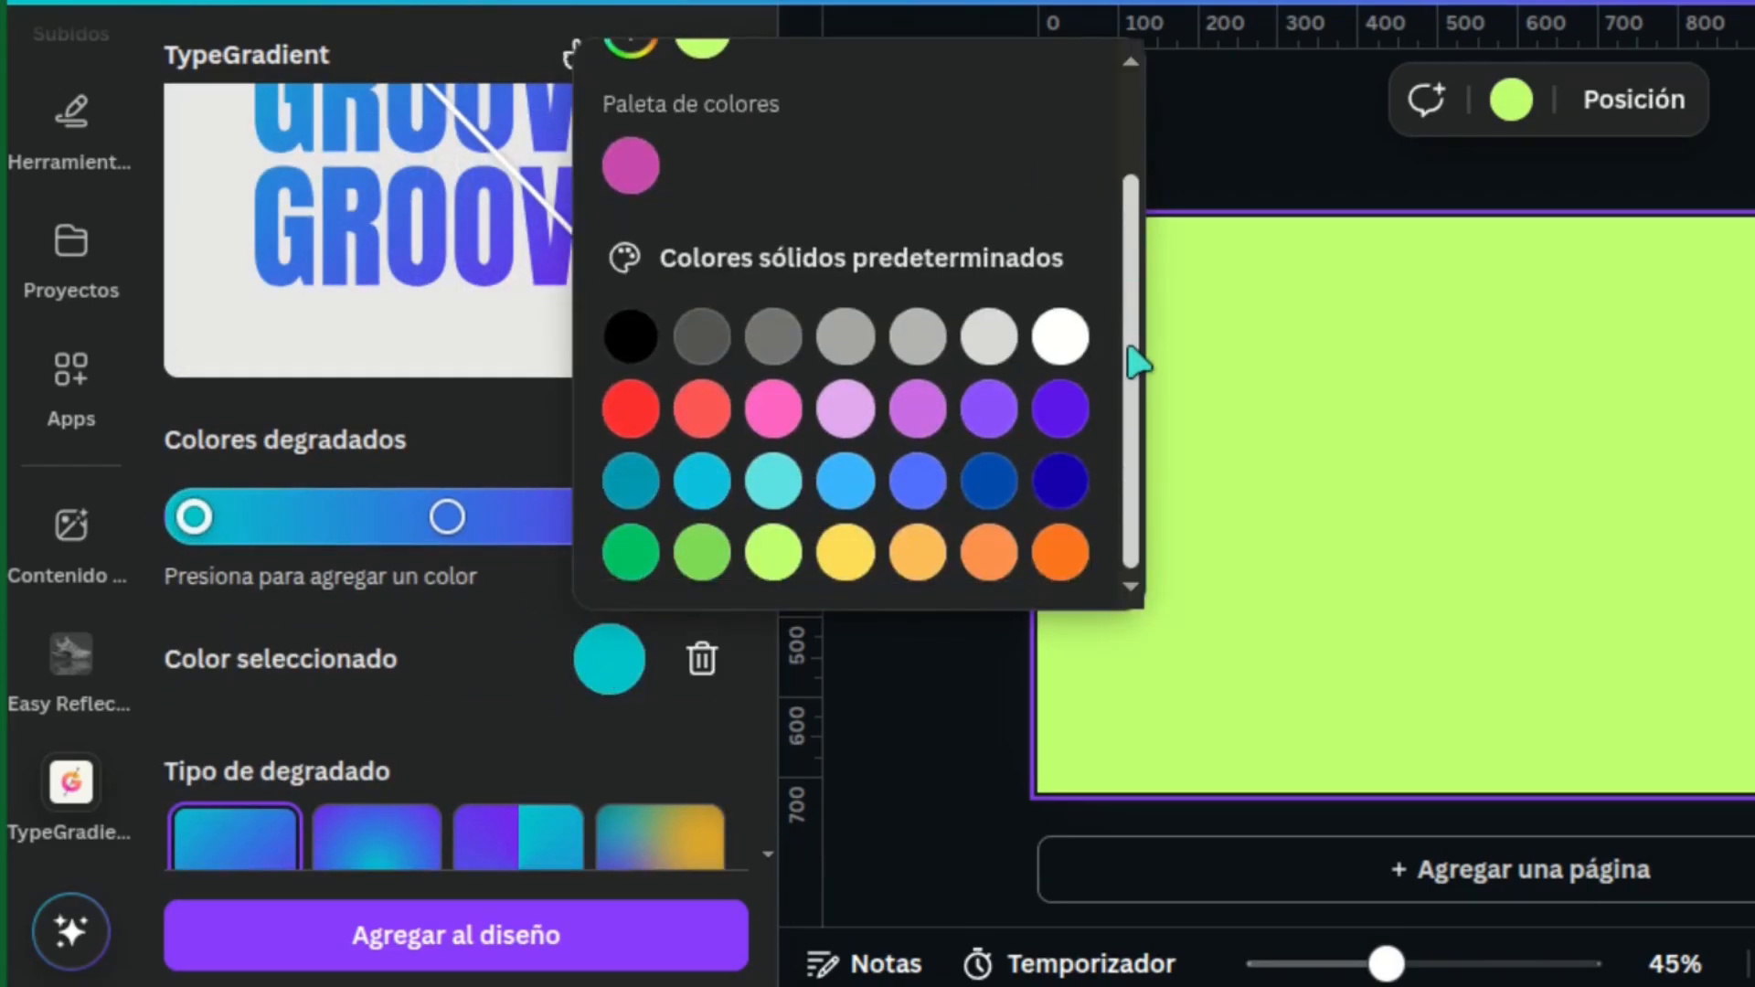
click(844, 554)
drag(1132, 439, 1127, 283)
click(630, 169)
drag(949, 267, 1150, 247)
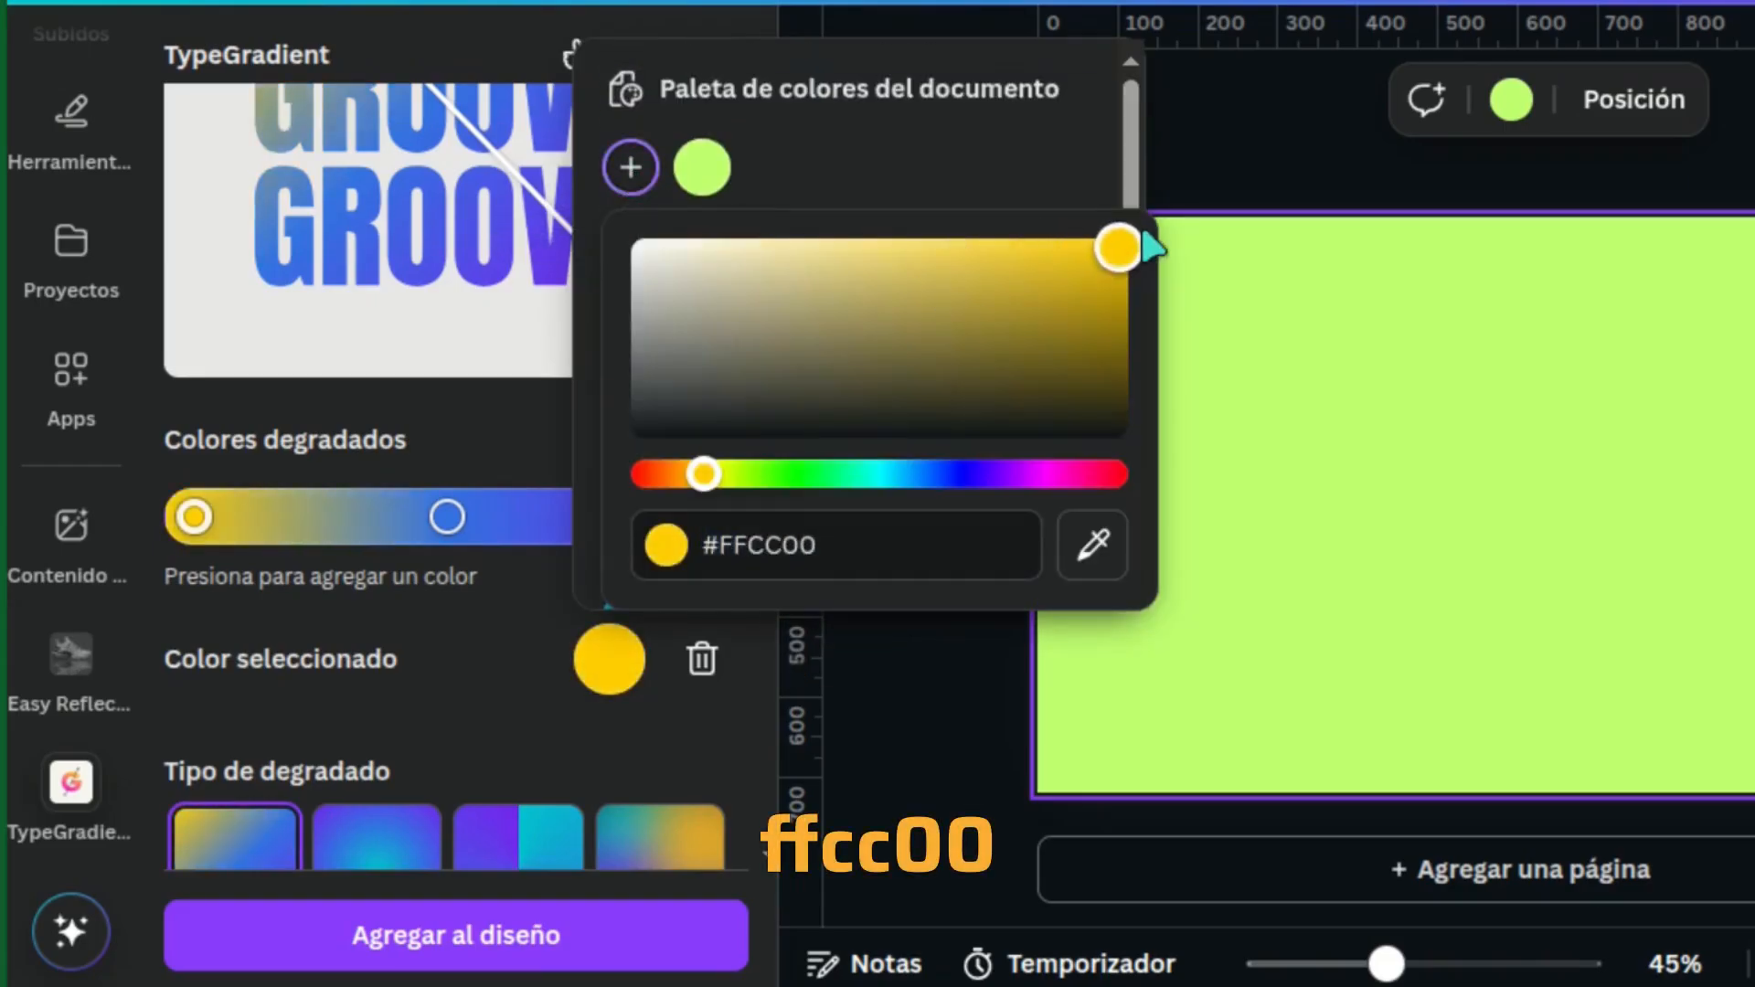
click(622, 662)
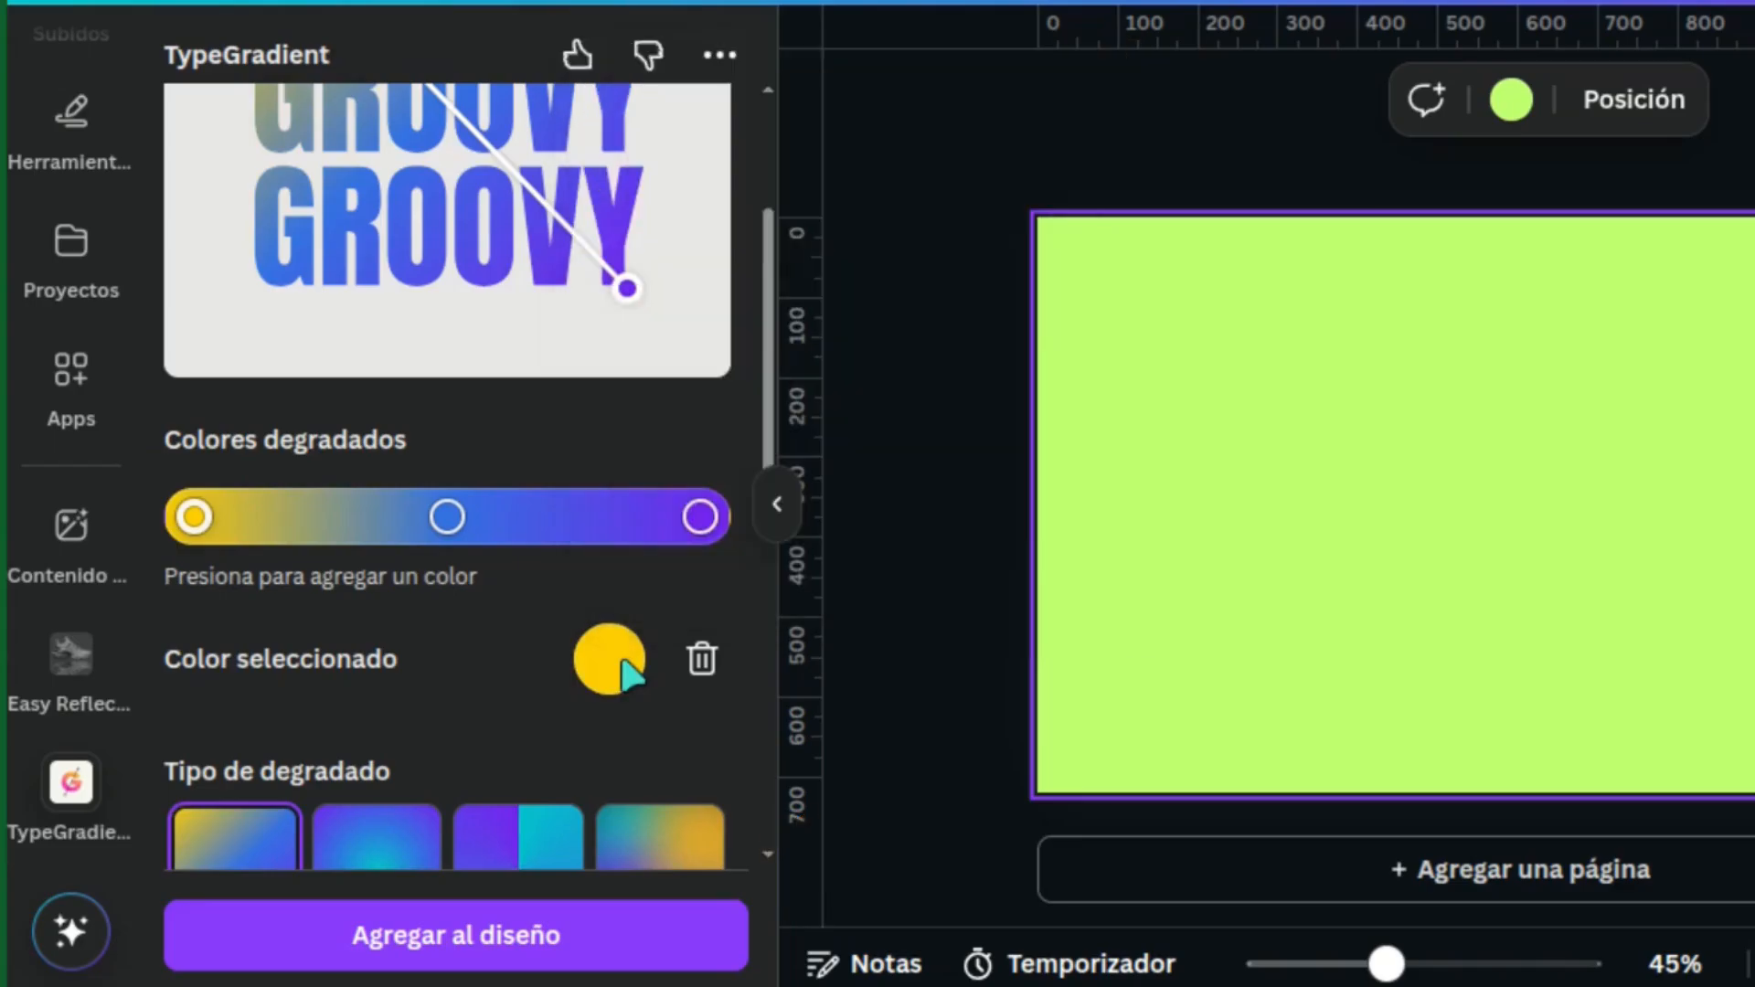
Change the gradient's middle colour stop to the default solid red, #FF3131
click(447, 517)
click(610, 660)
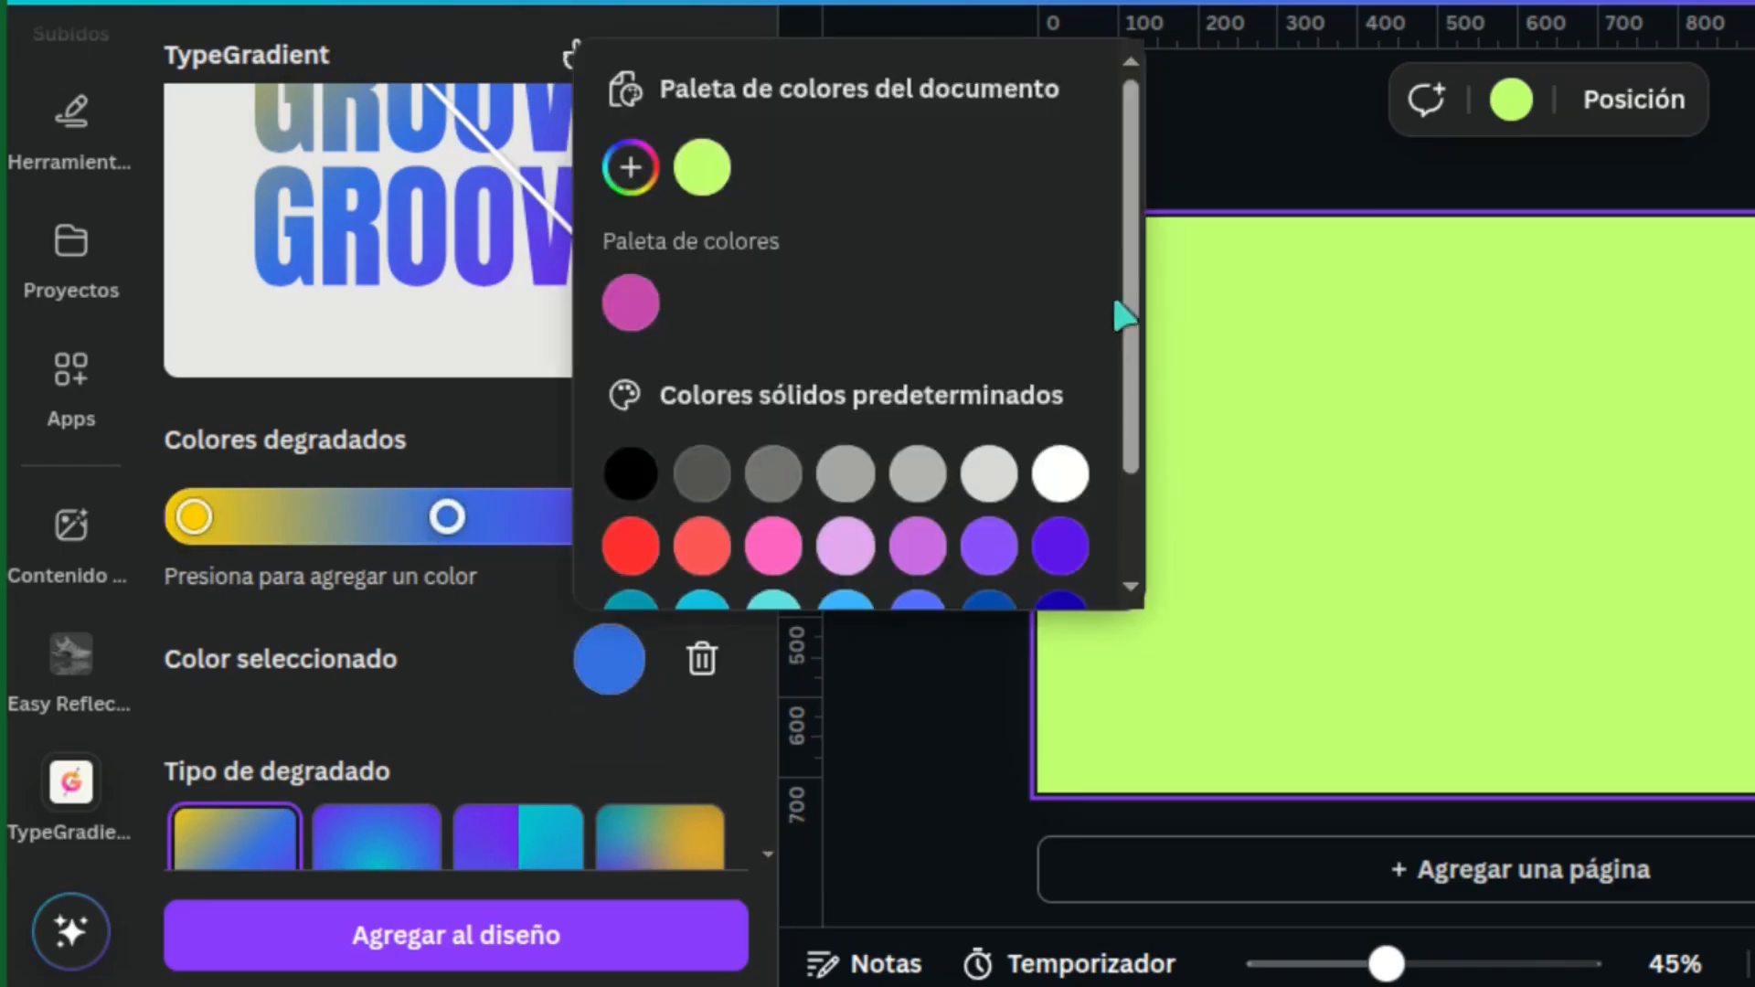
scroll(1123, 315, down, 2)
click(634, 408)
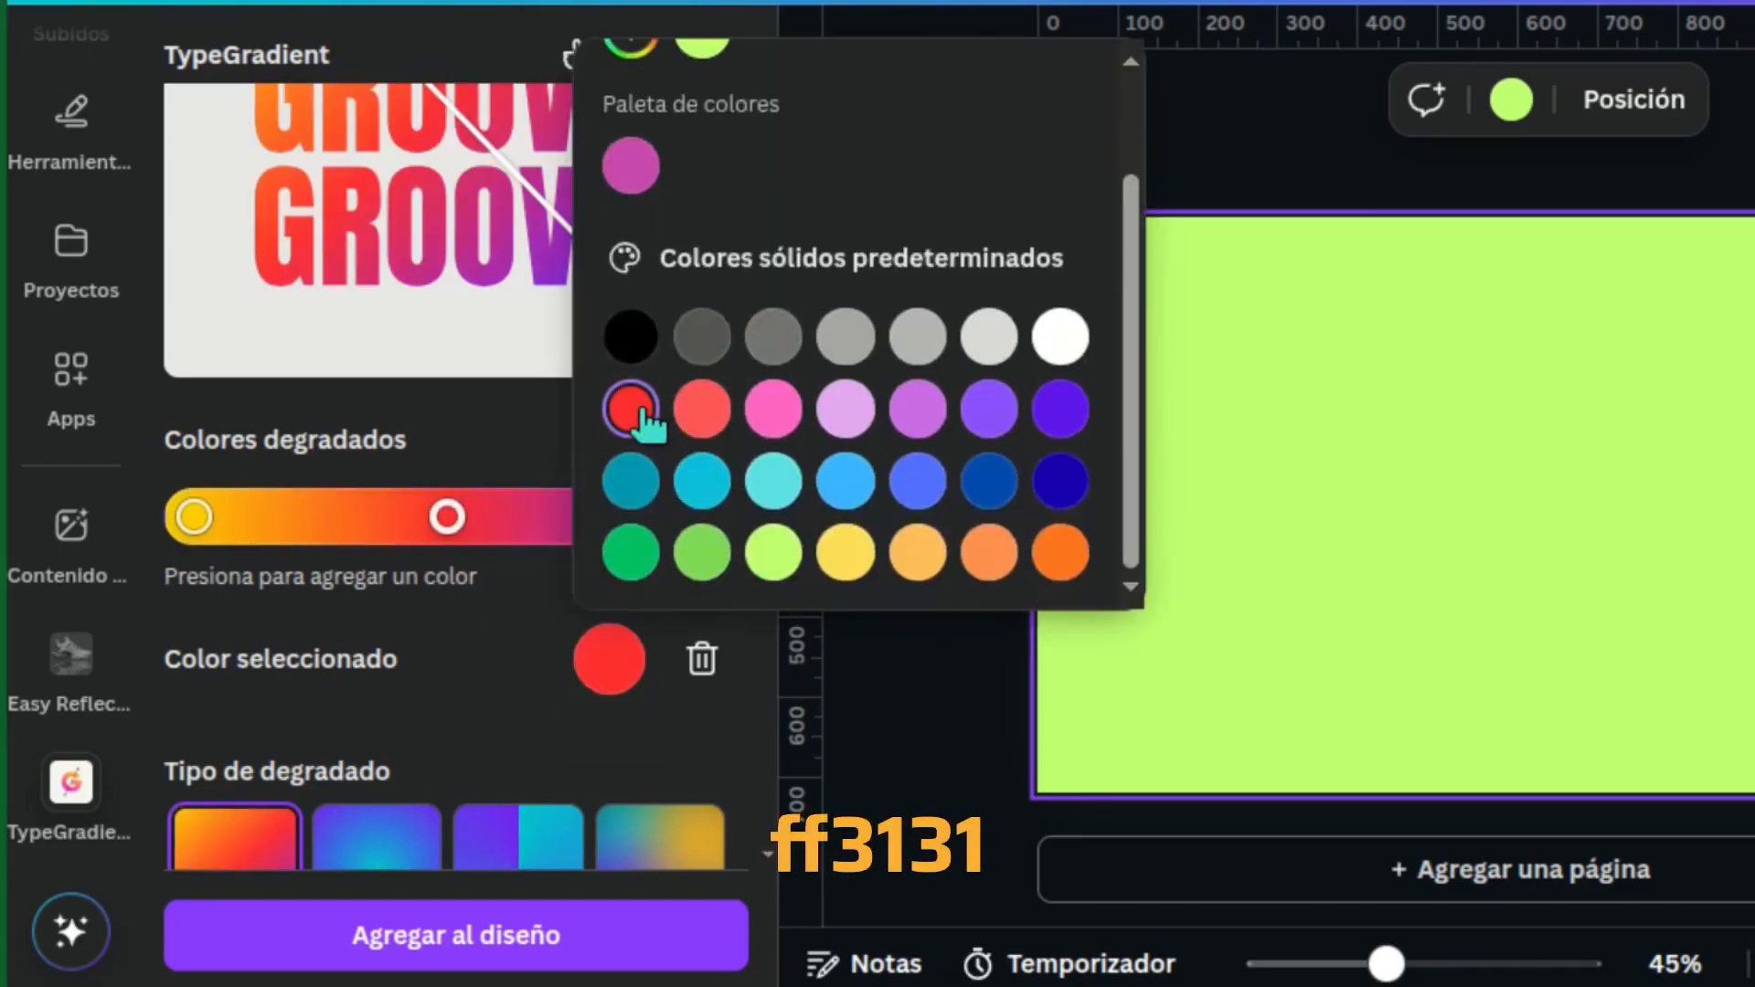
click(640, 663)
Nudge the gradient's purple end point slightly inward and add the GROOVY text to the design
scroll(773, 274, up, 5)
mouse_move(628, 580)
mouse_down()
mouse_move(625, 528)
mouse_move(622, 575)
mouse_up()
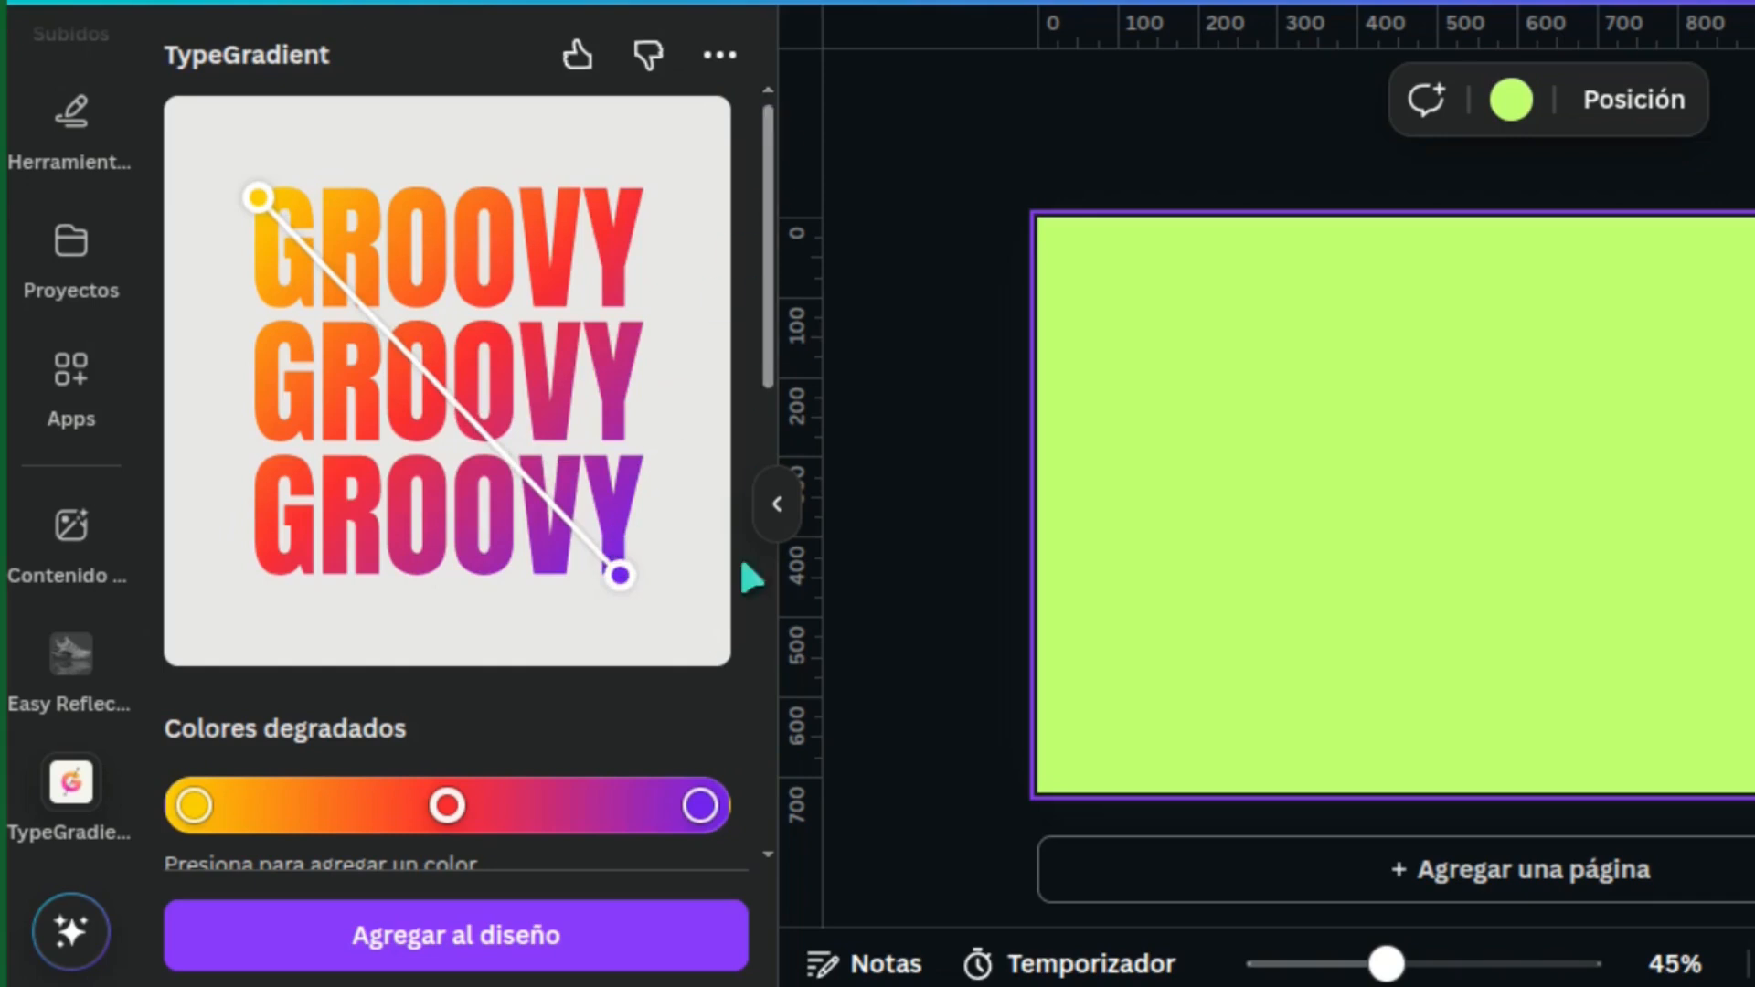
click(314, 937)
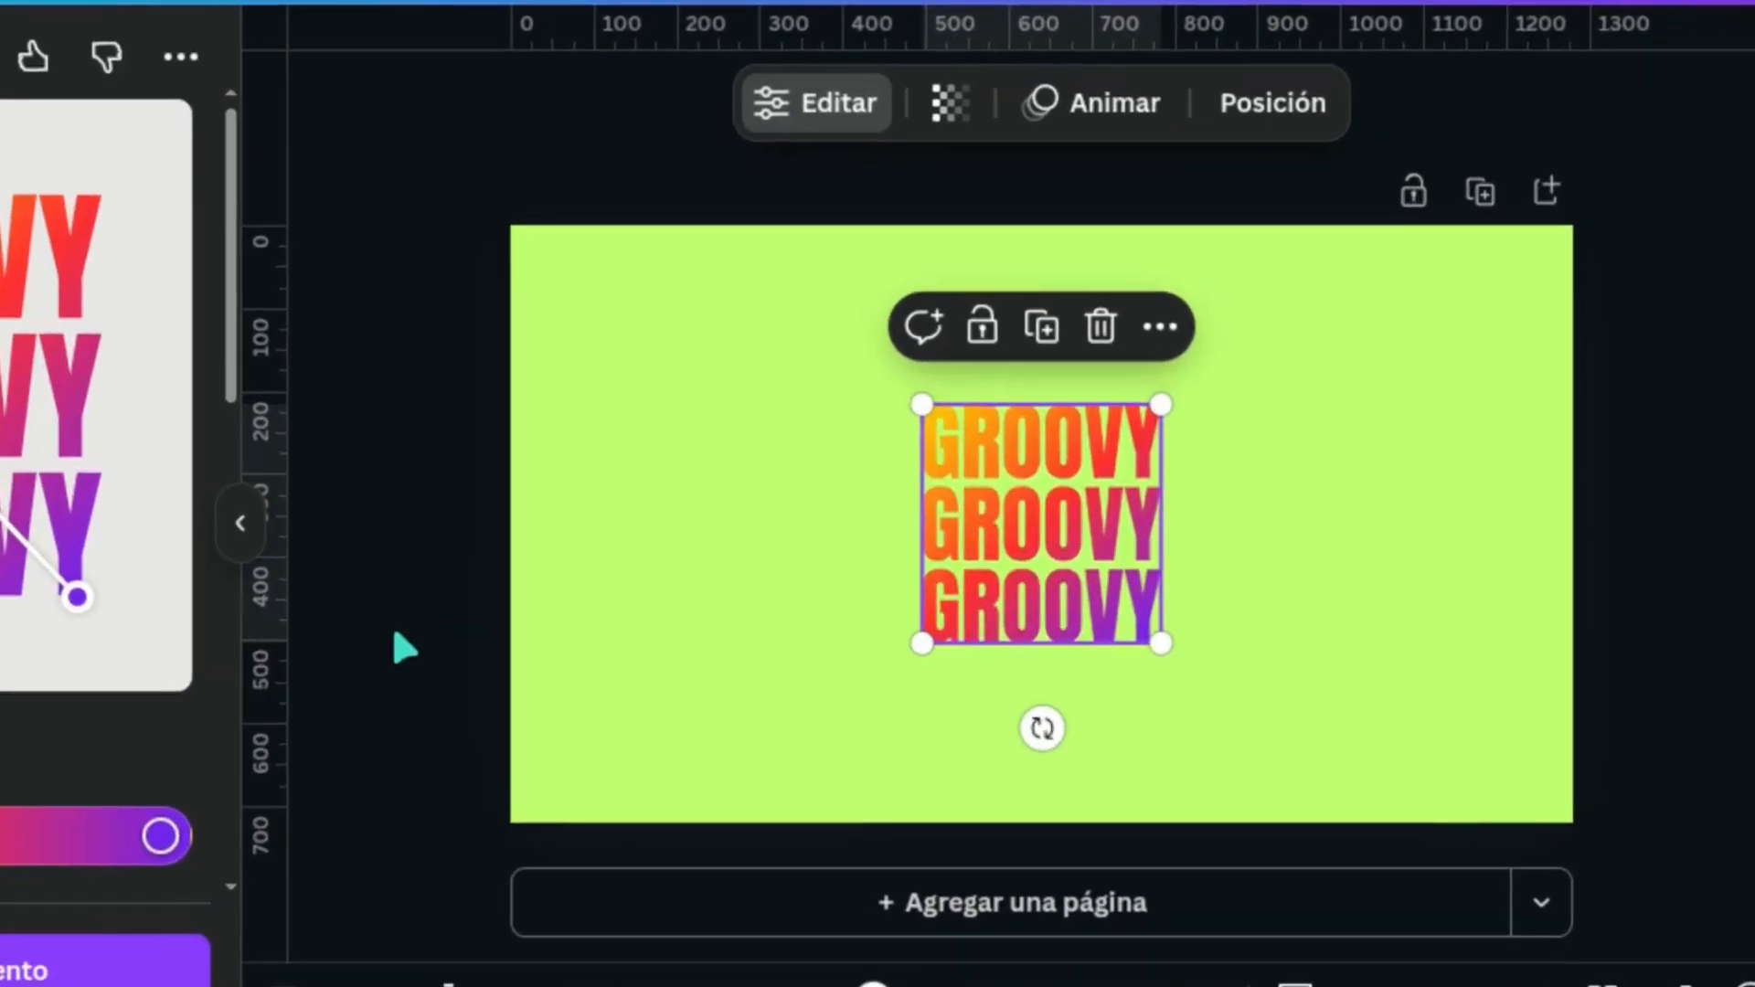
Enlarge the GROOVY text from opposite corners to about 575 px wide, keeping it centred on the page, and deselect it
drag(916, 398, 782, 288)
drag(1161, 641, 1294, 757)
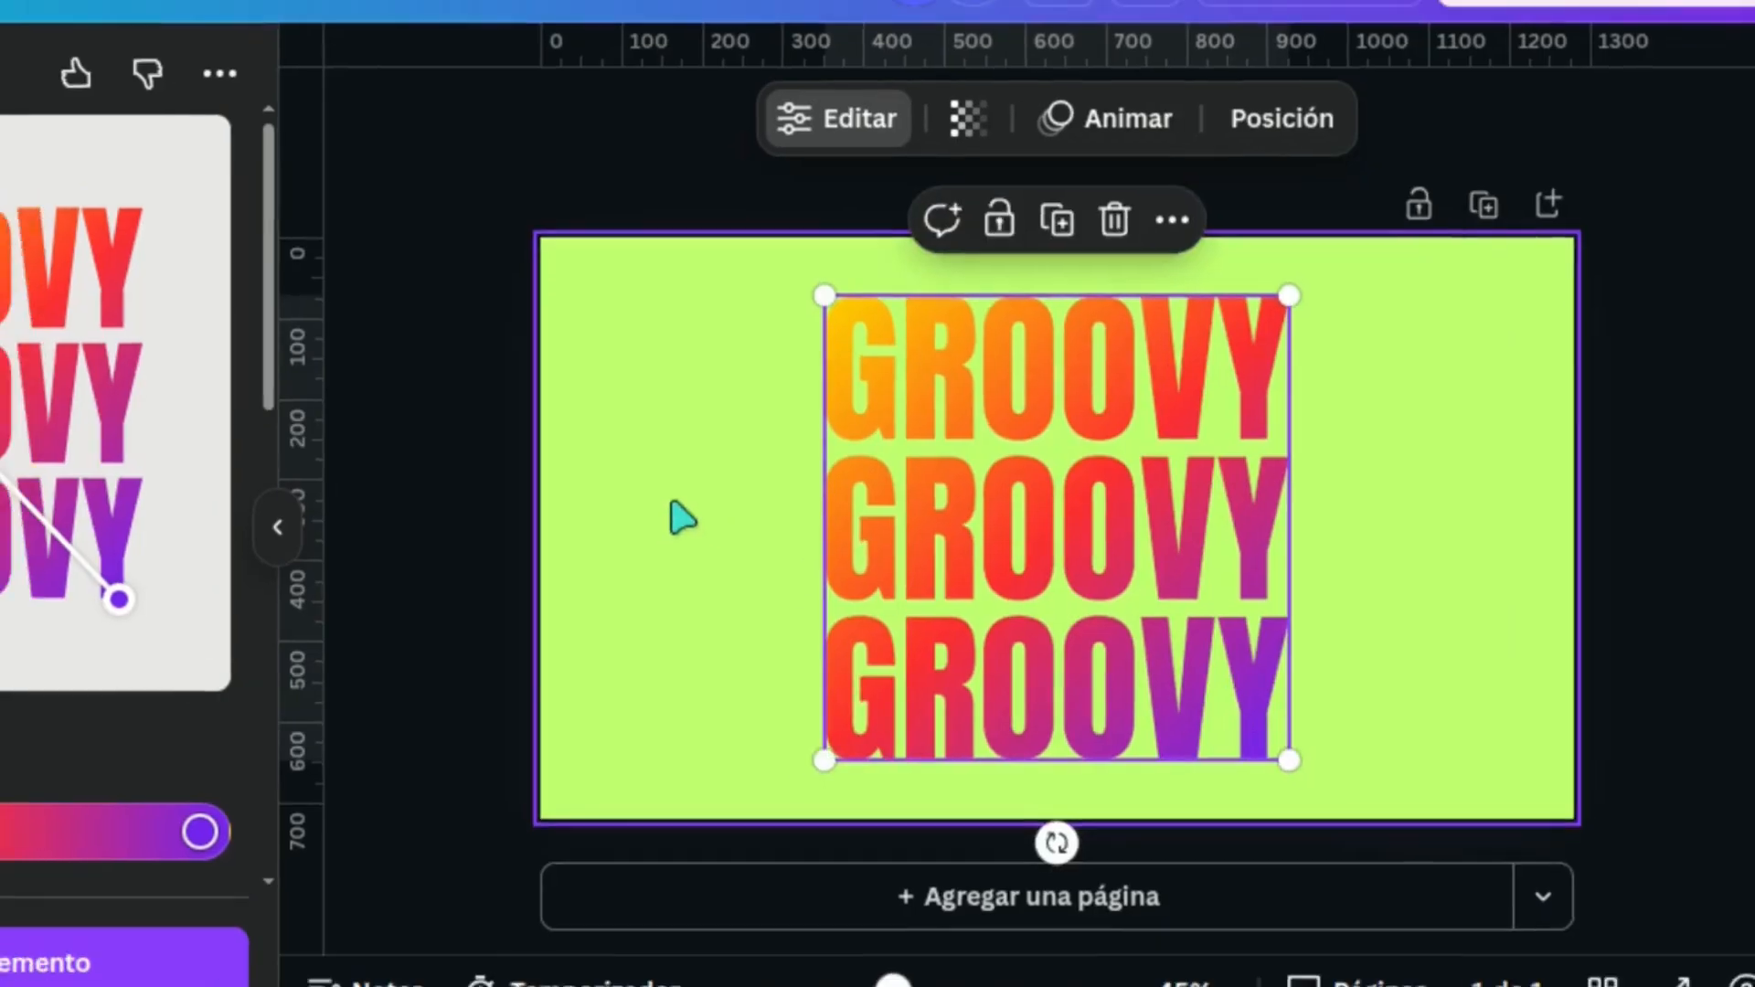
click(673, 484)
Download the design as a 1,280 × 720 px PNG with a transparent background
click(1383, 140)
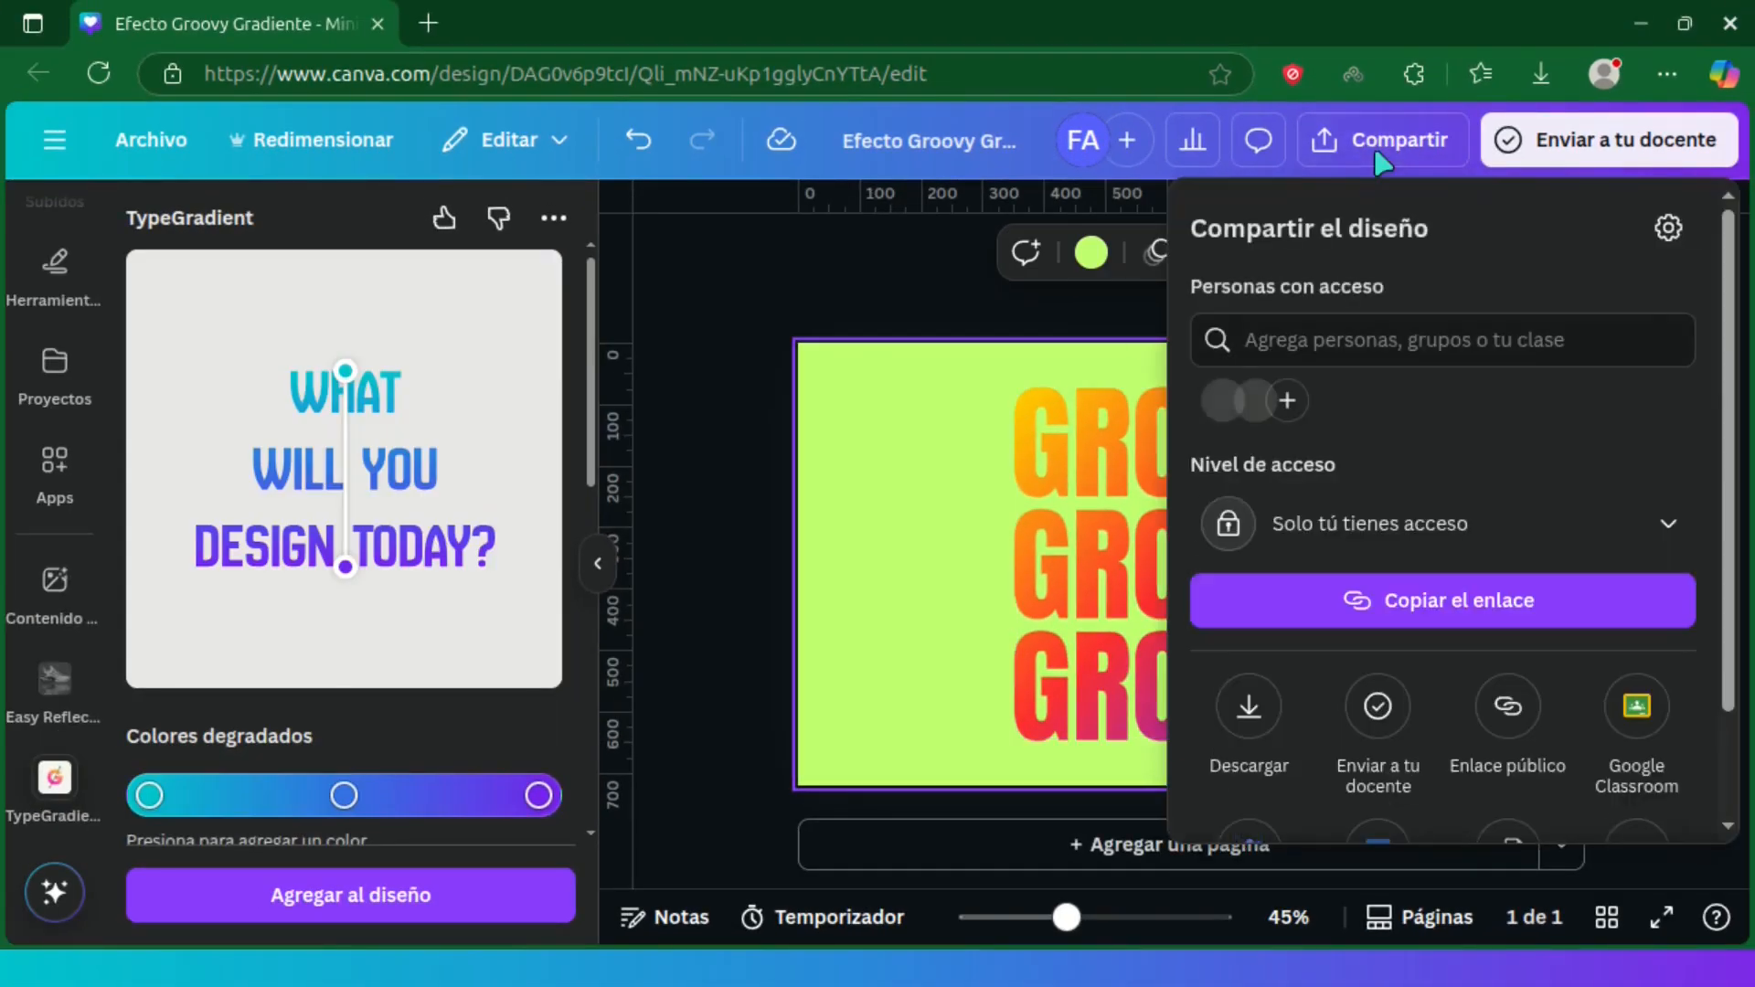
click(1278, 727)
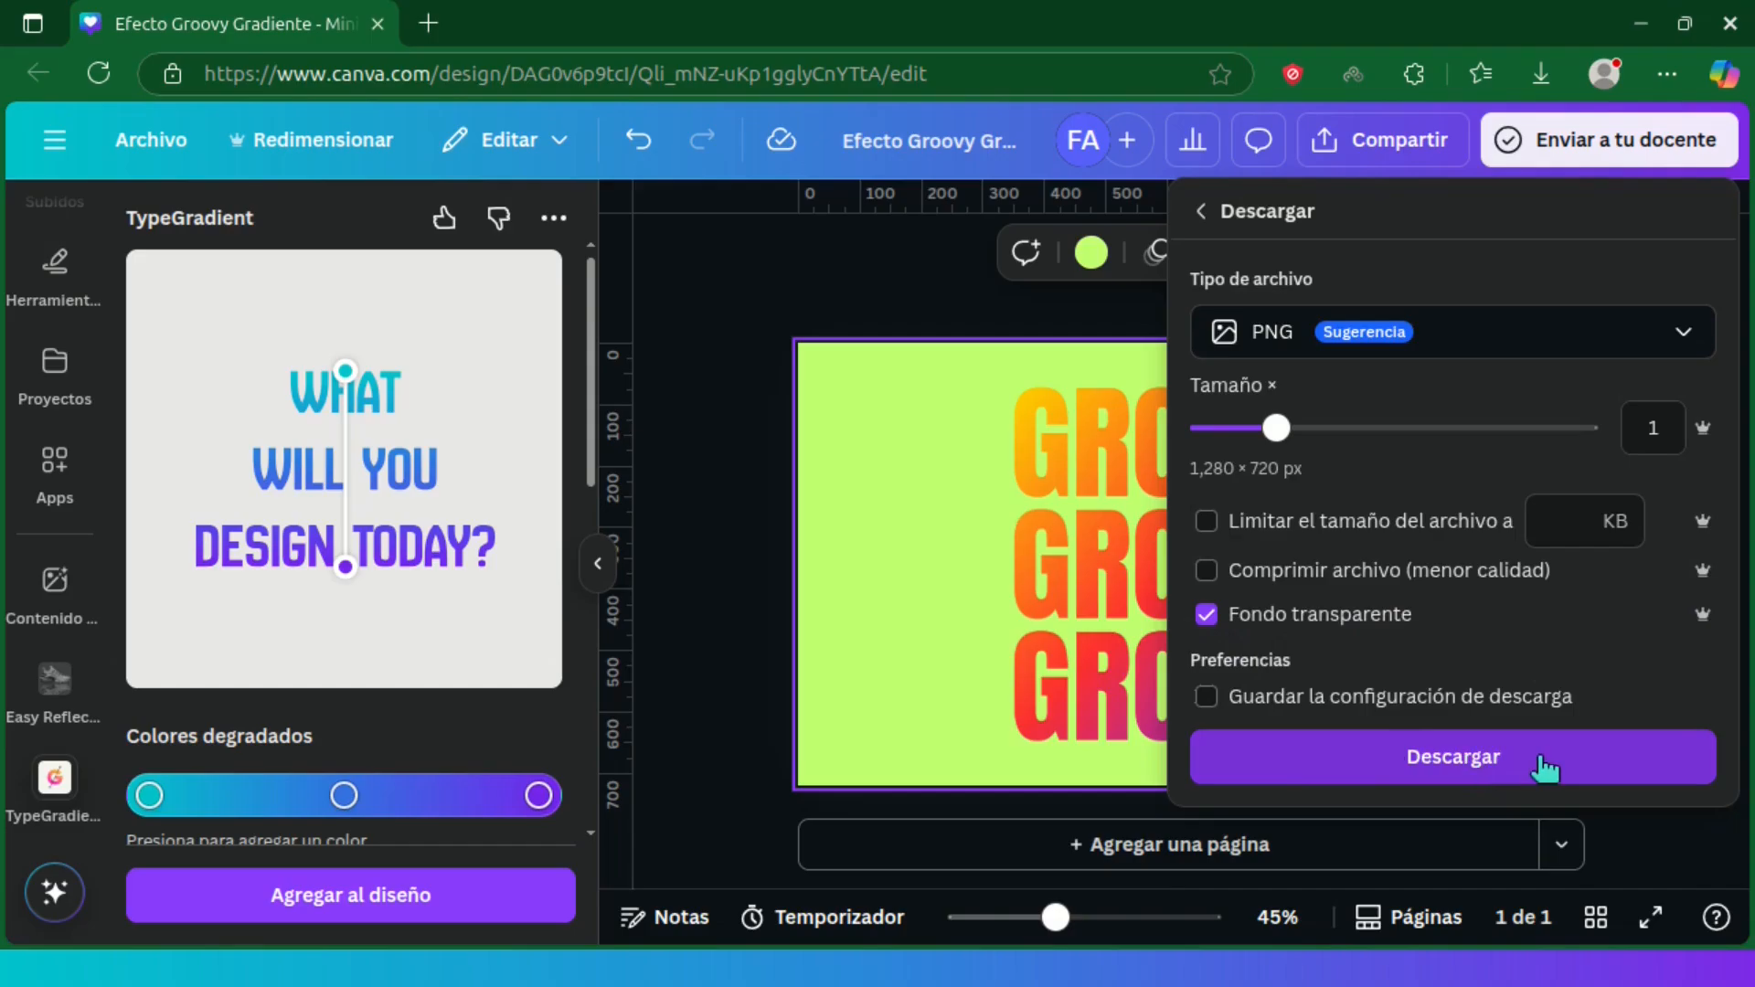
click(1570, 769)
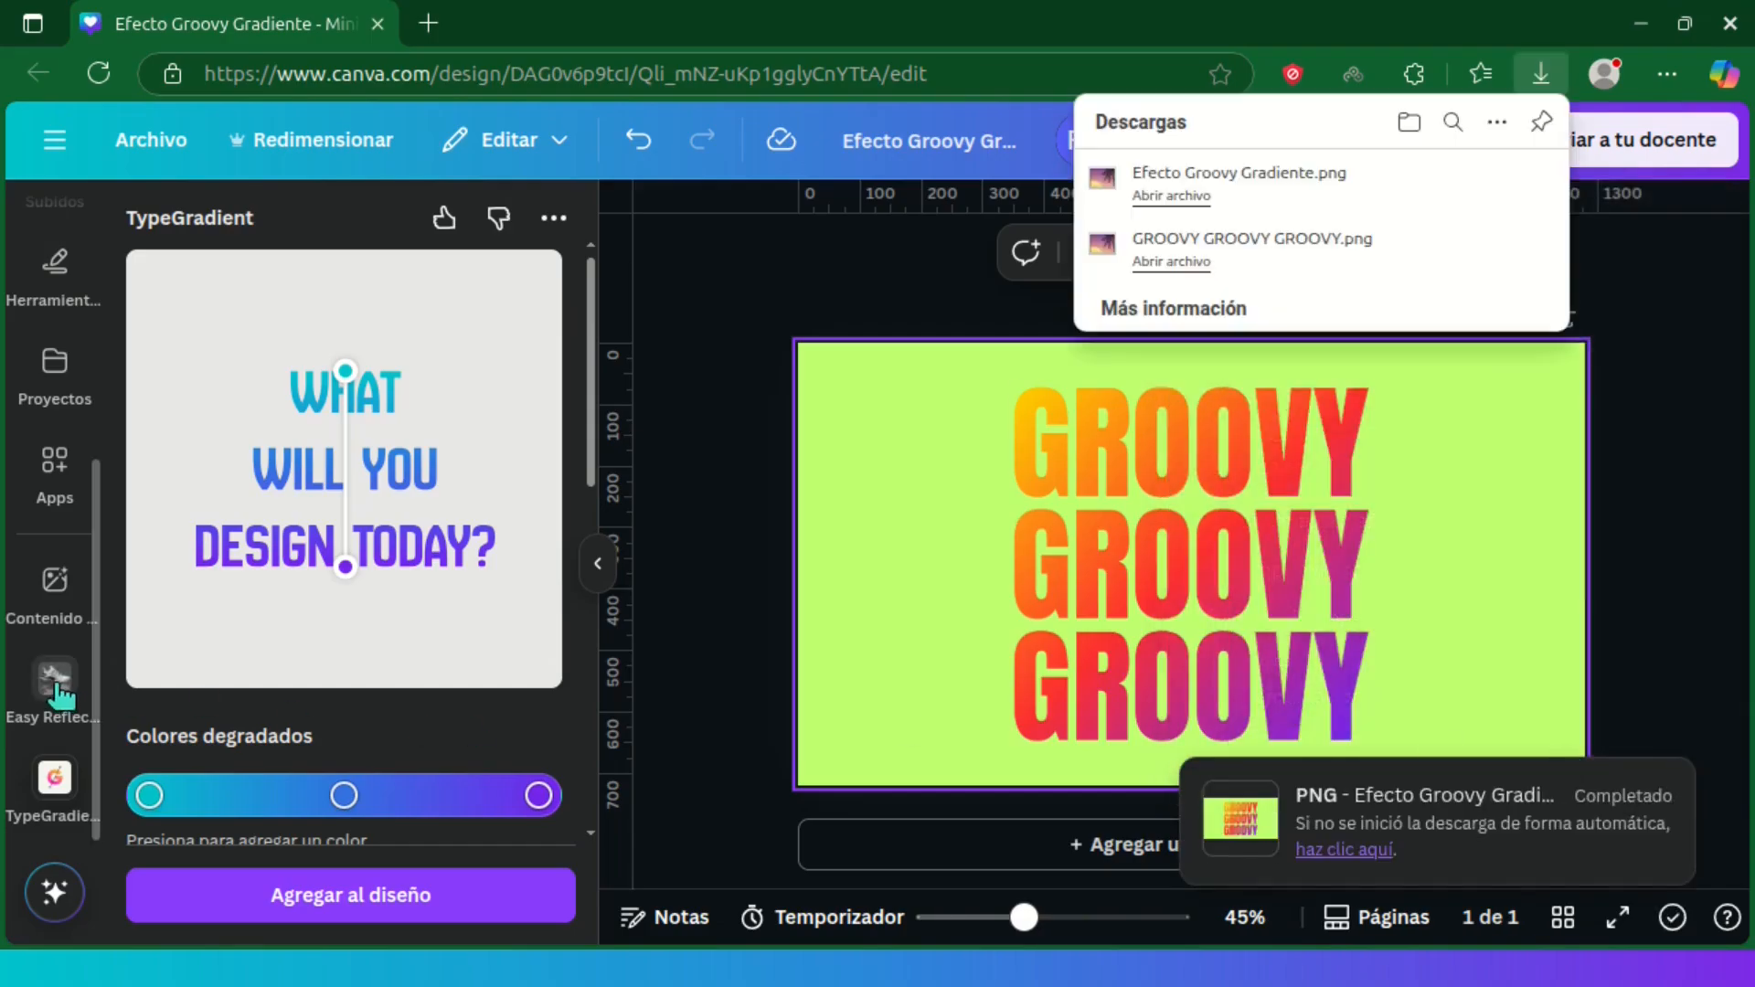
Replace the gradient text on the page with the transparent GROOVY image from the uploads
scroll(55, 640, up, 5)
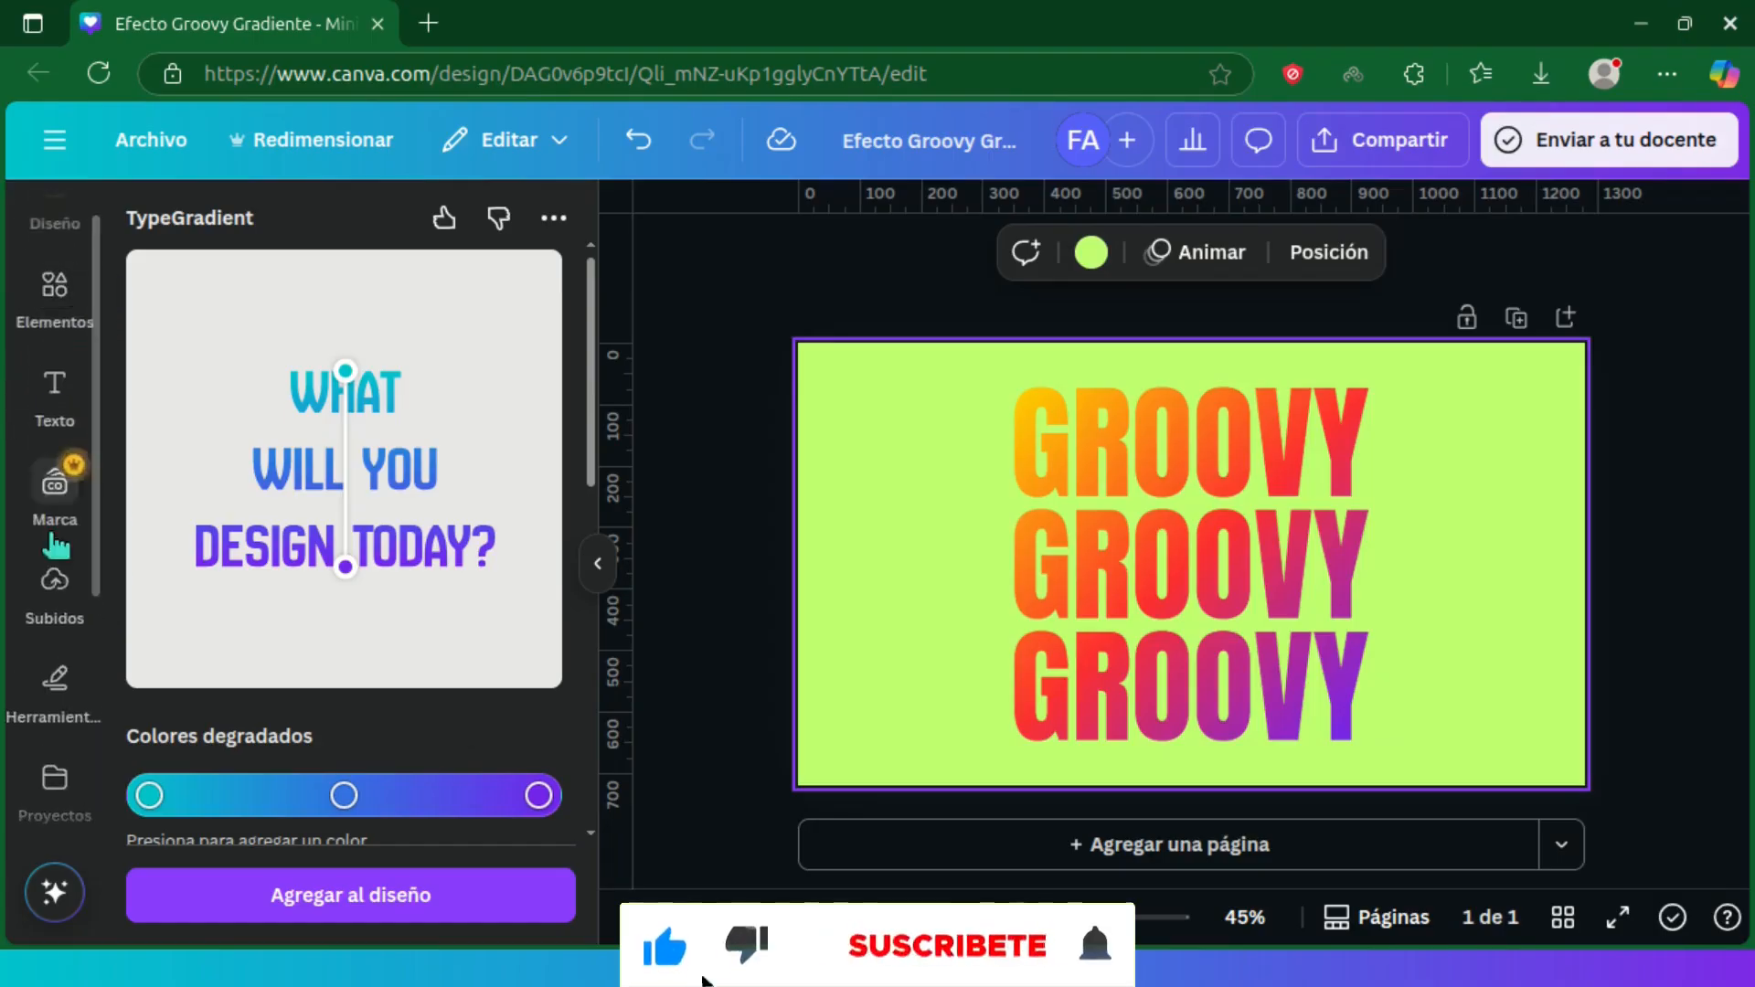
click(55, 576)
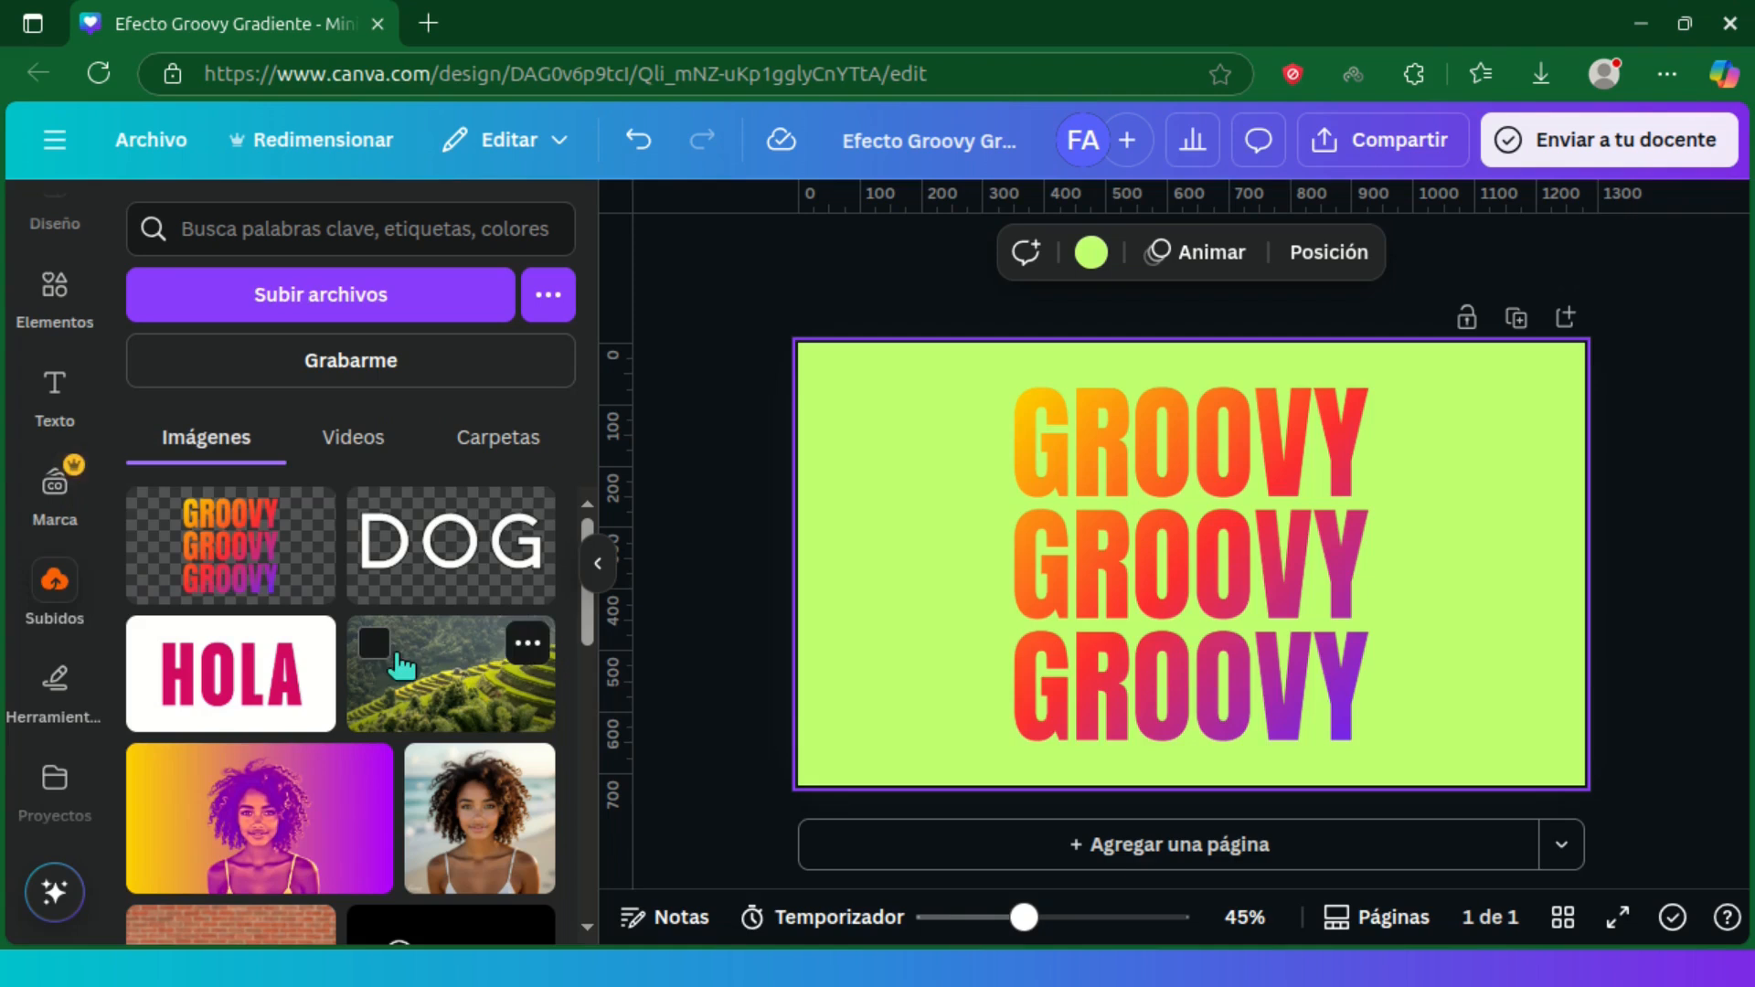
click(1042, 476)
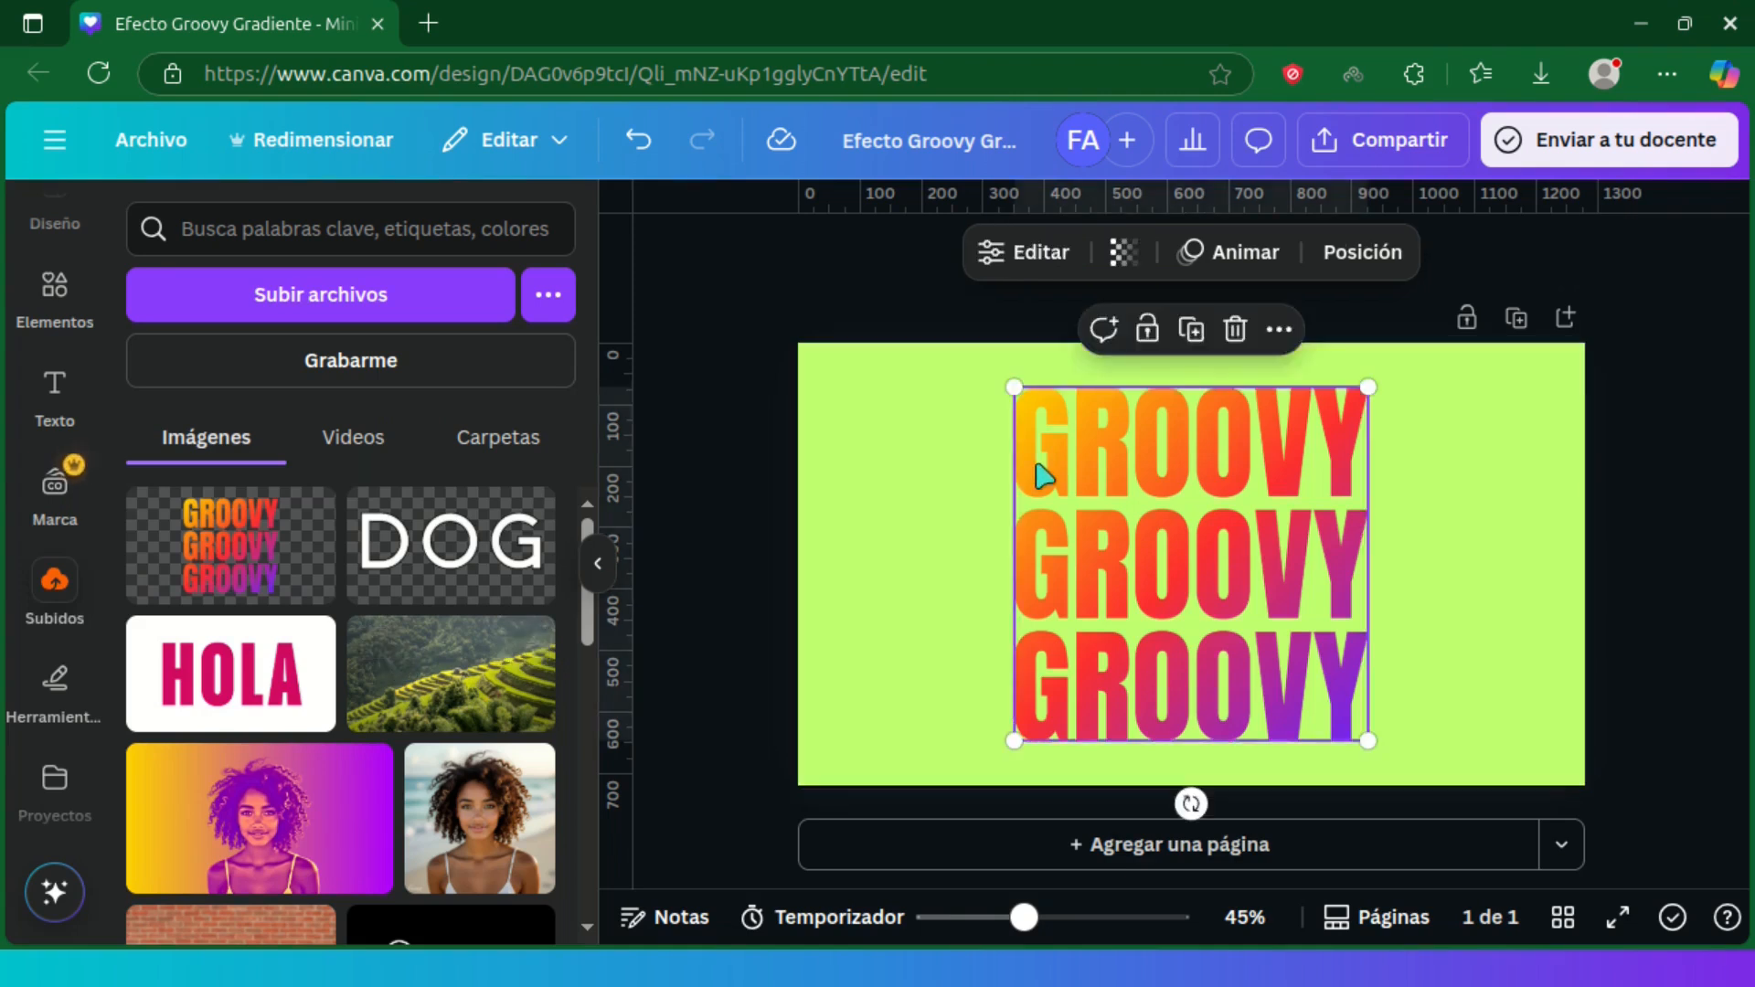
key(Delete)
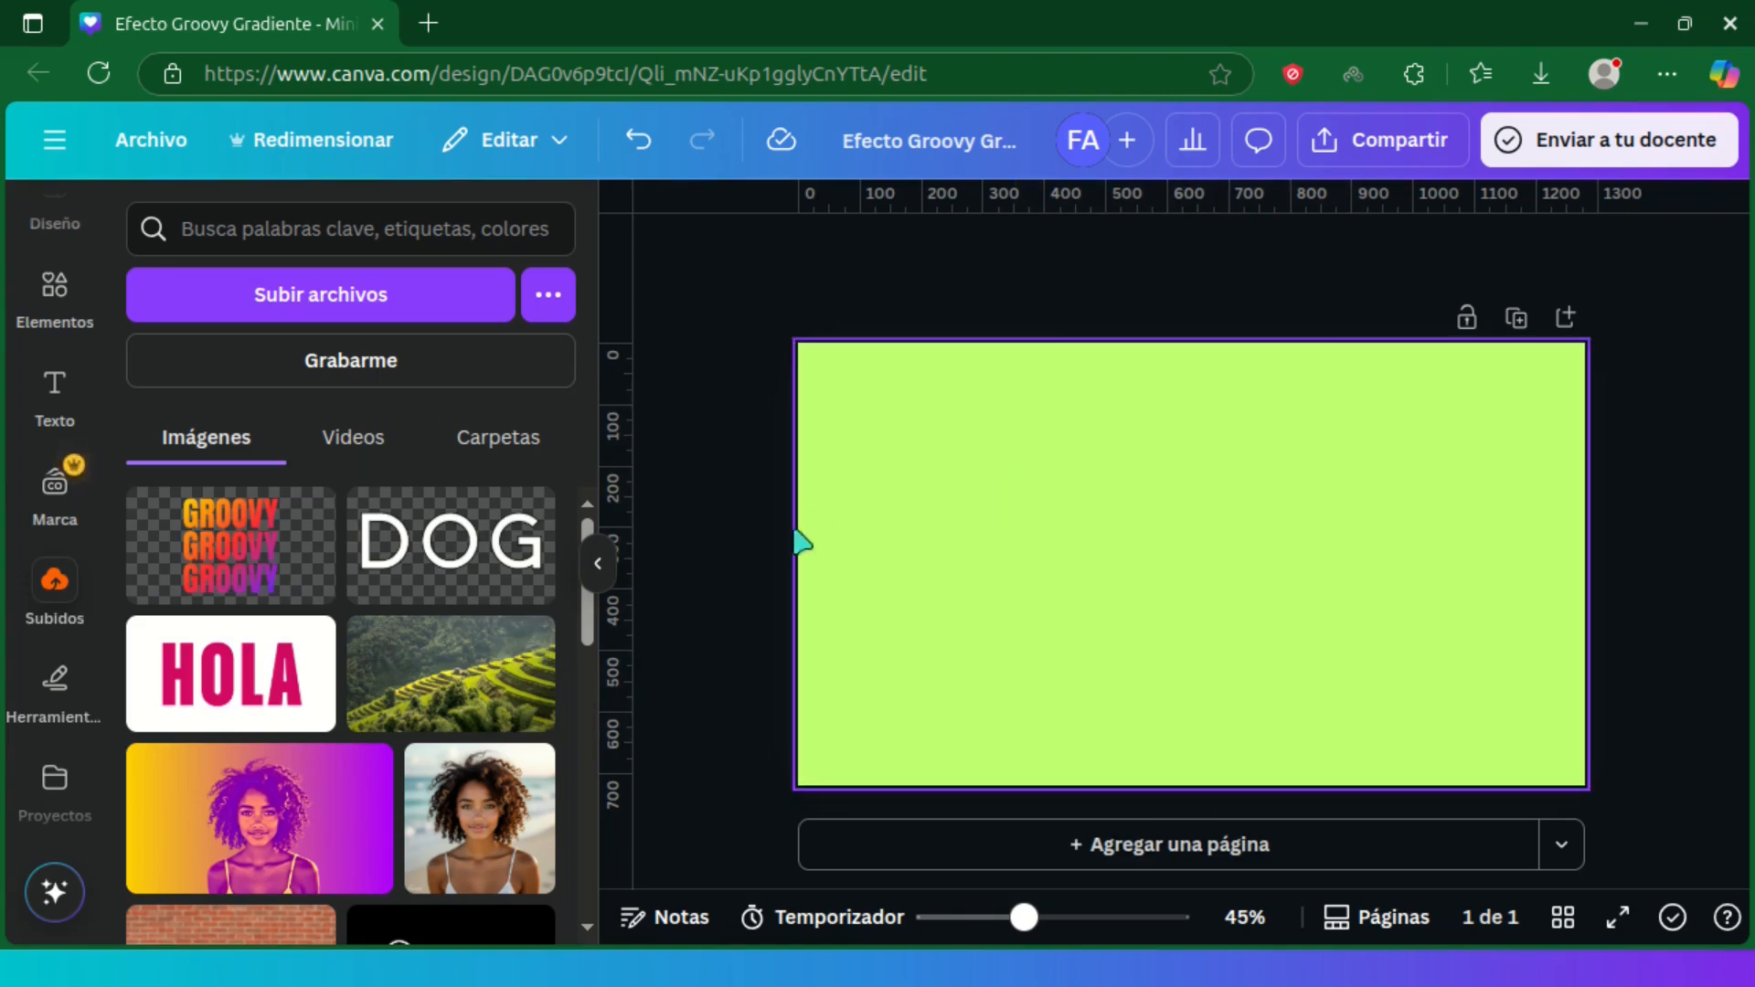
click(273, 556)
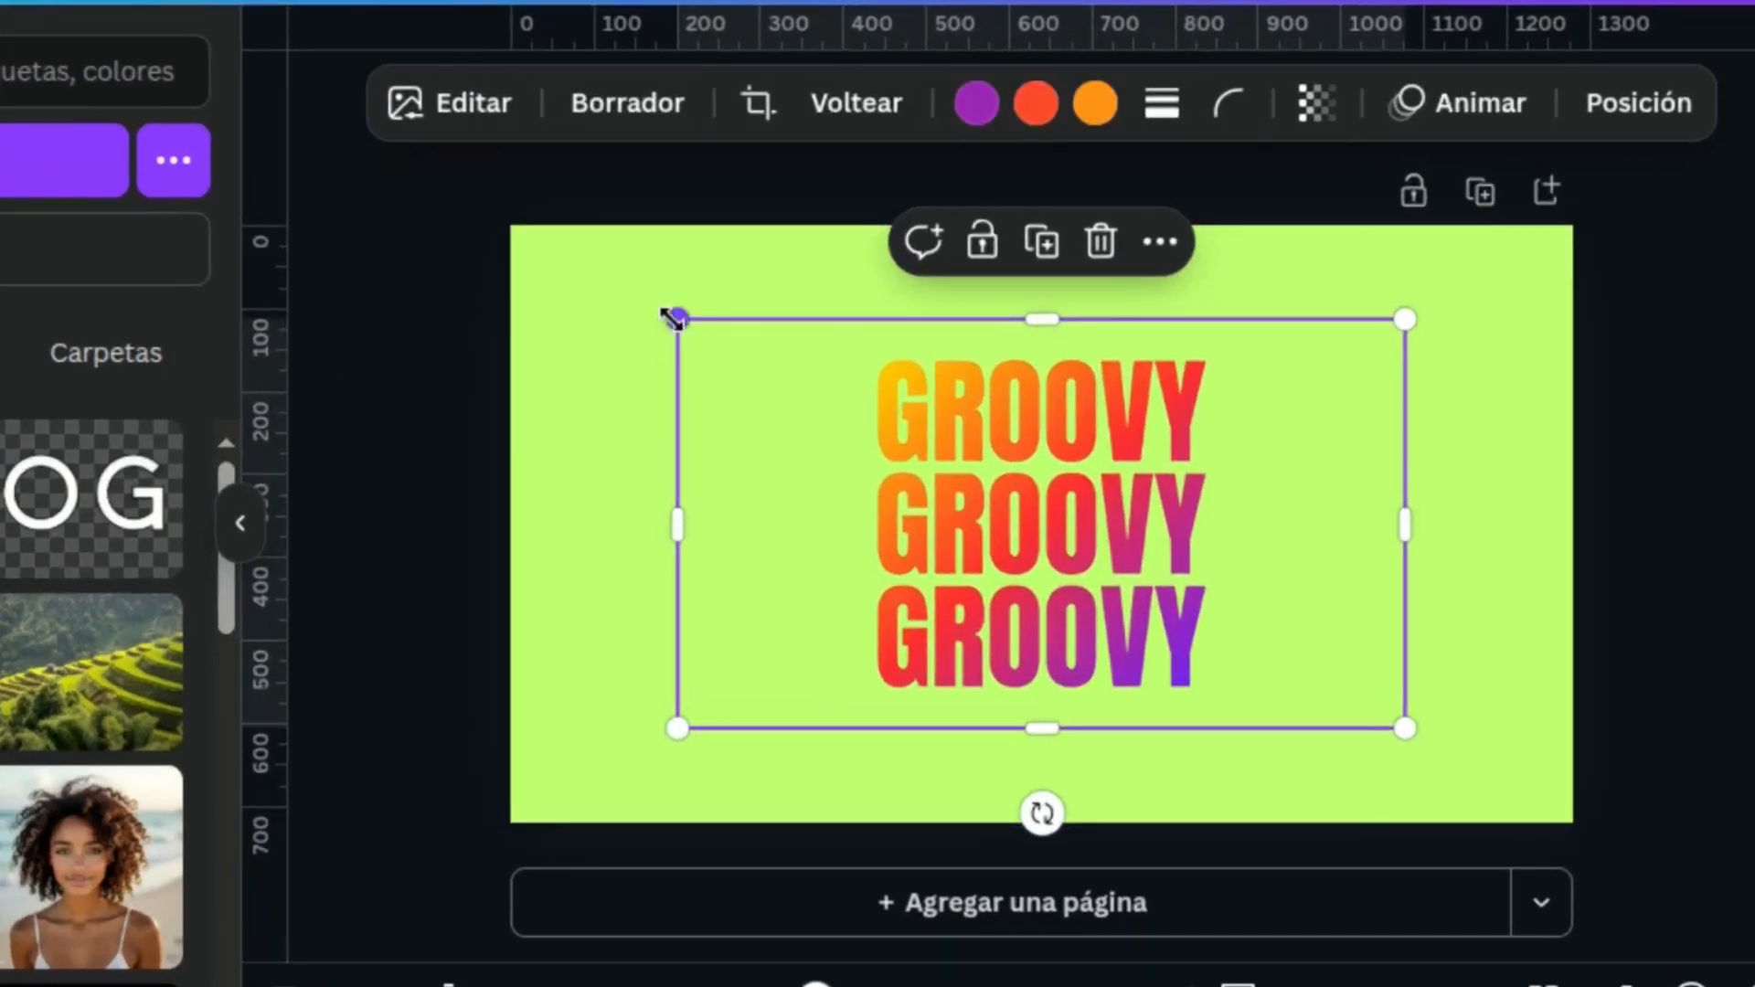
Enlarge the GROOVY image to fill the page, and crop about 70 px off each side and 35 px off top and bottom
drag(923, 414, 797, 345)
drag(1408, 731, 1570, 821)
drag(1572, 521, 1512, 518)
drag(510, 521, 568, 521)
drag(1042, 227, 1042, 257)
drag(1051, 814, 1039, 793)
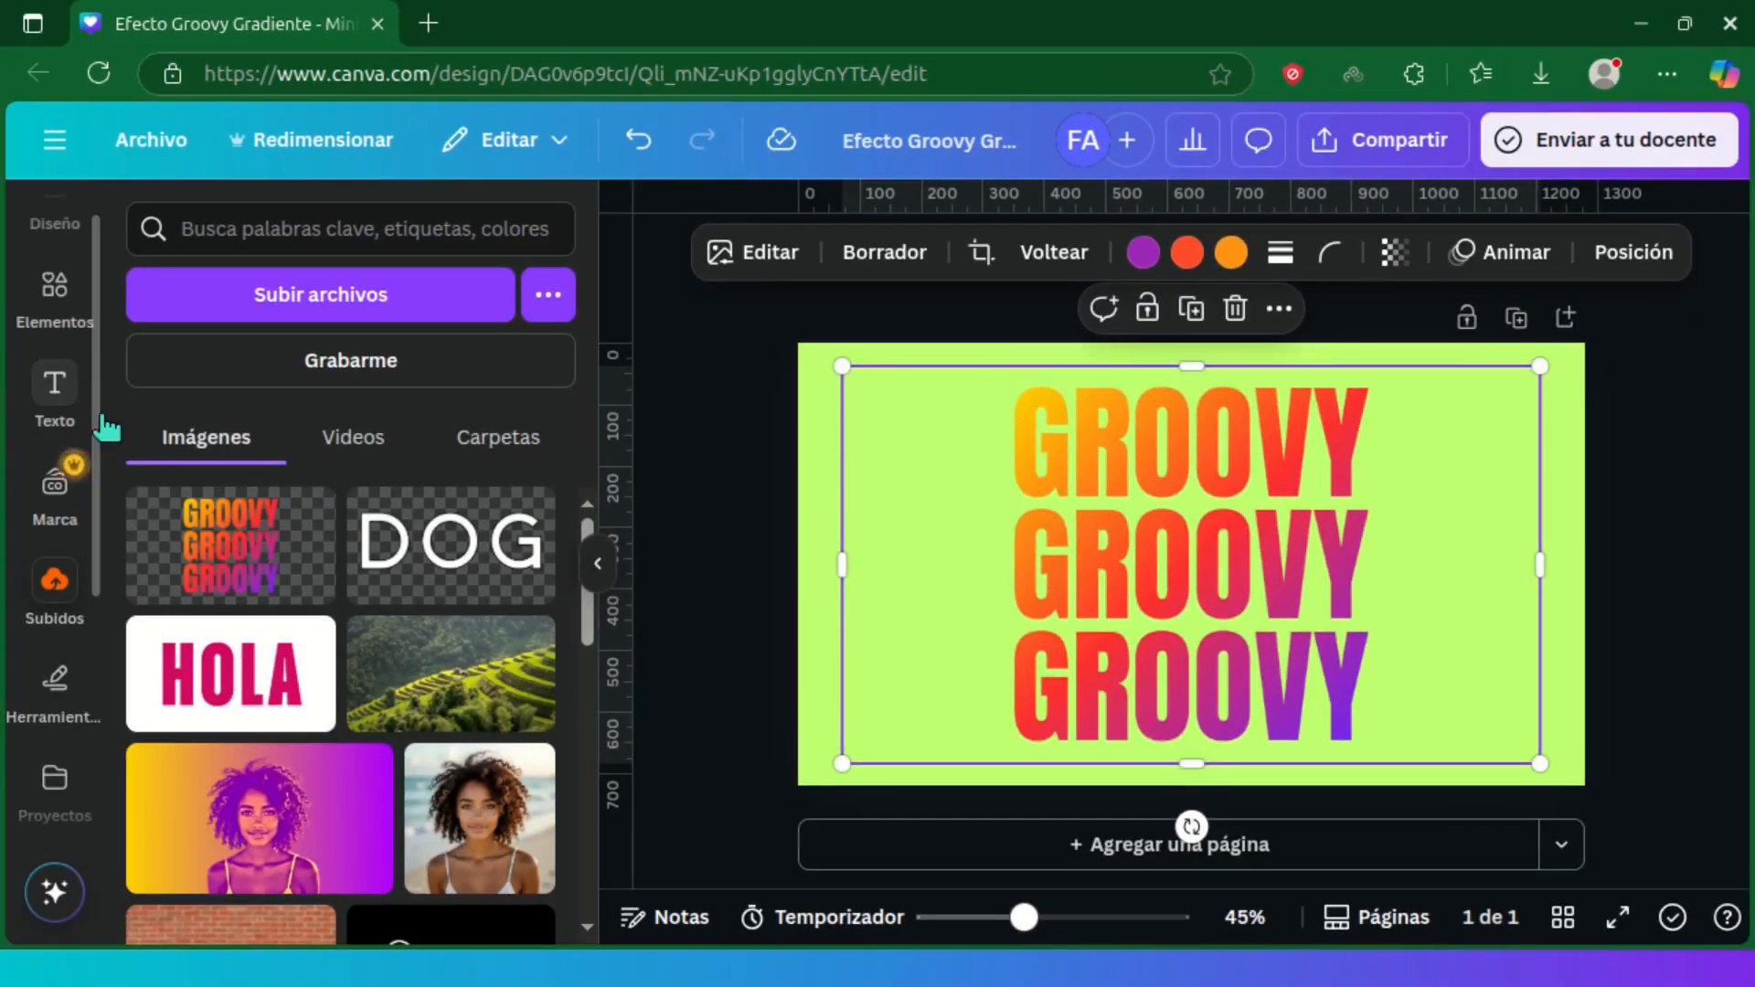
Find the Warp Brush app and start its Warp brush on the selected GROOVY image
scroll(105, 549, down, 3)
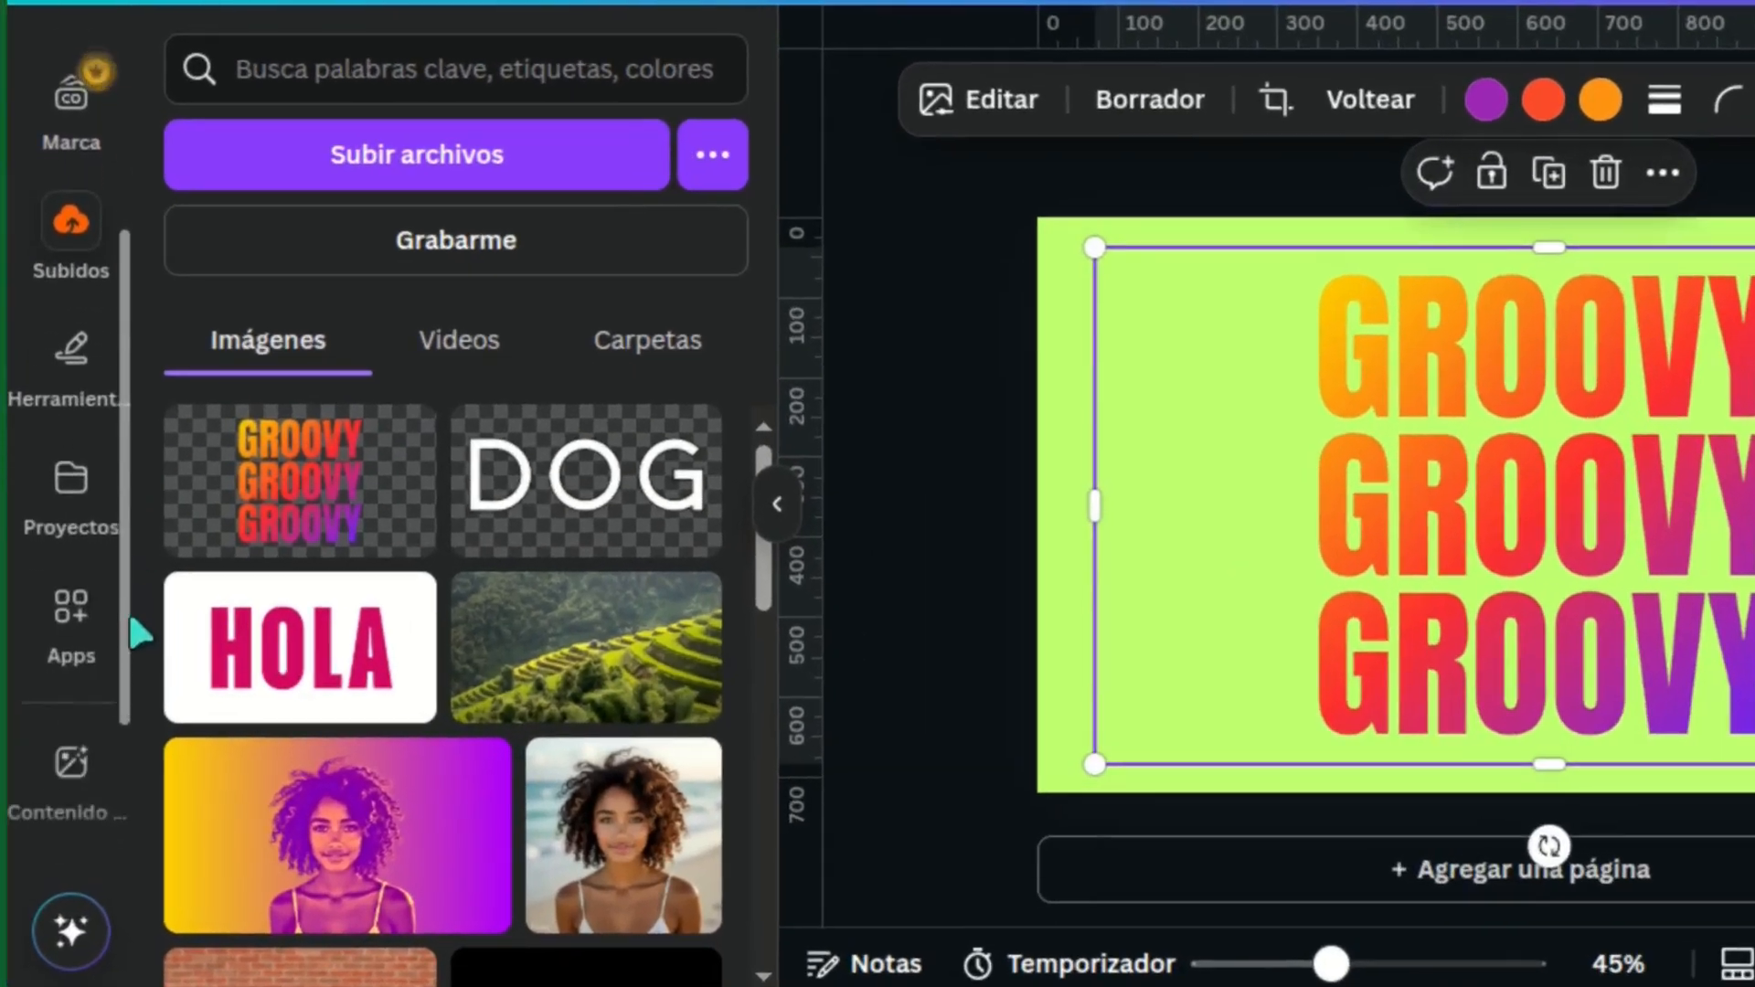
click(51, 591)
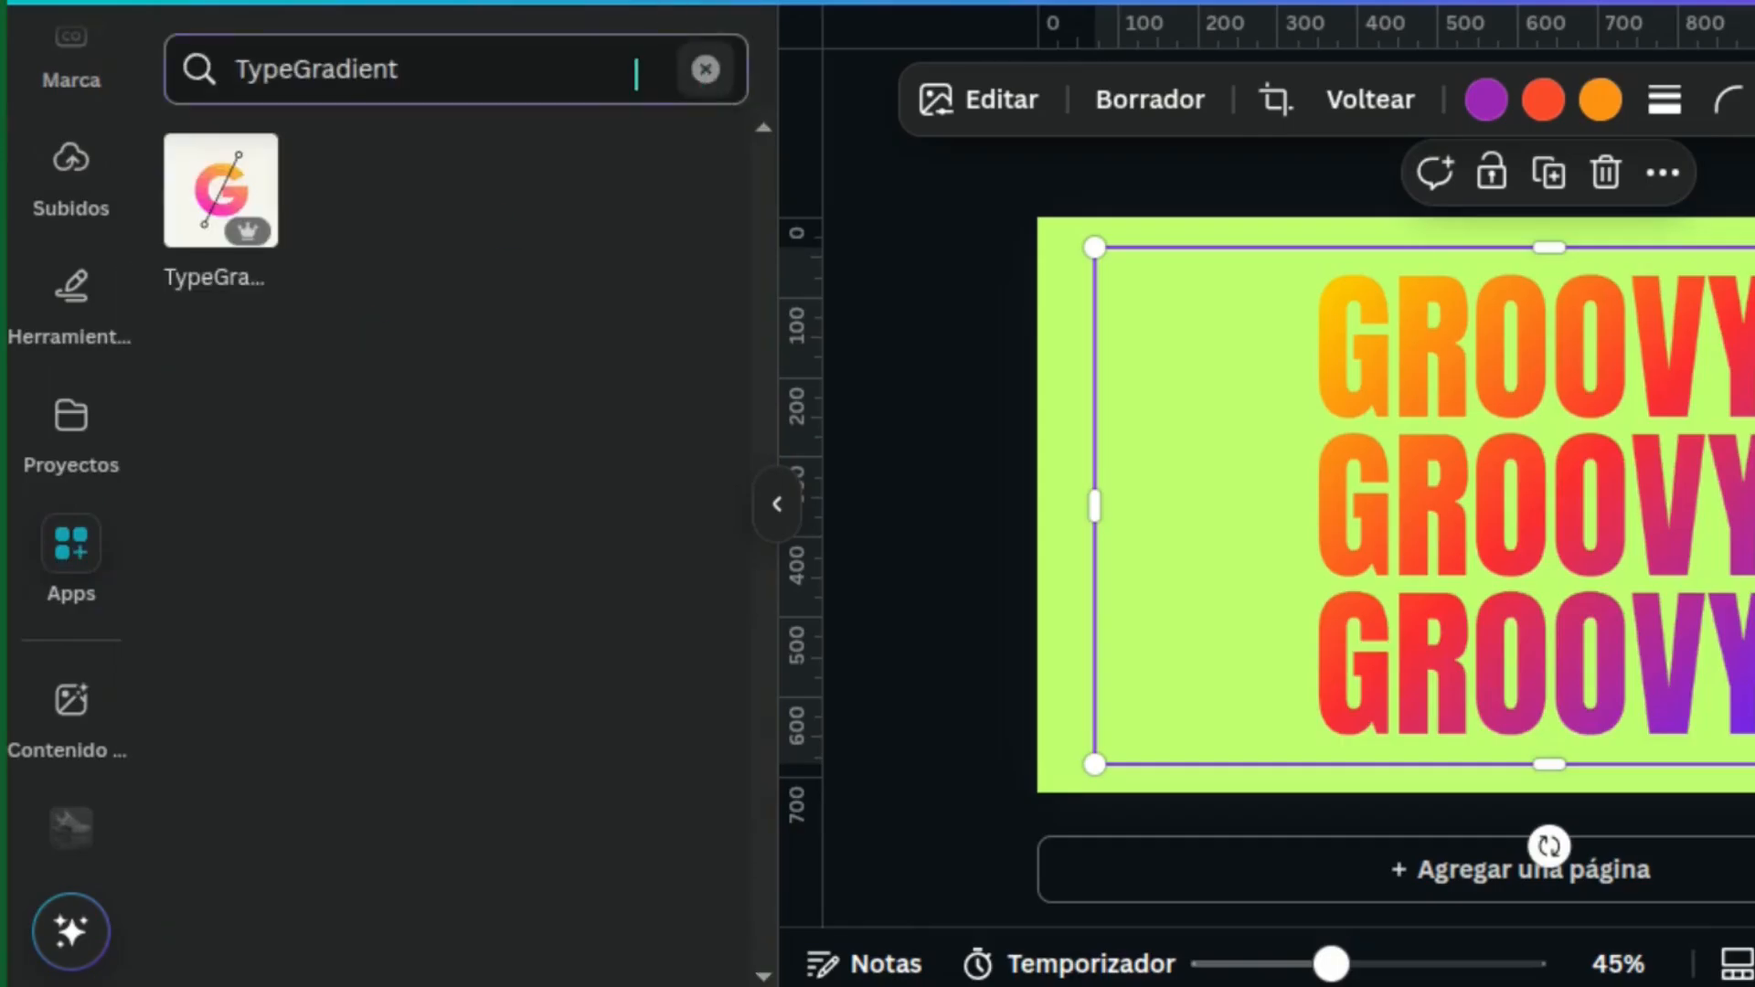
click(706, 69)
text(Warp brush)
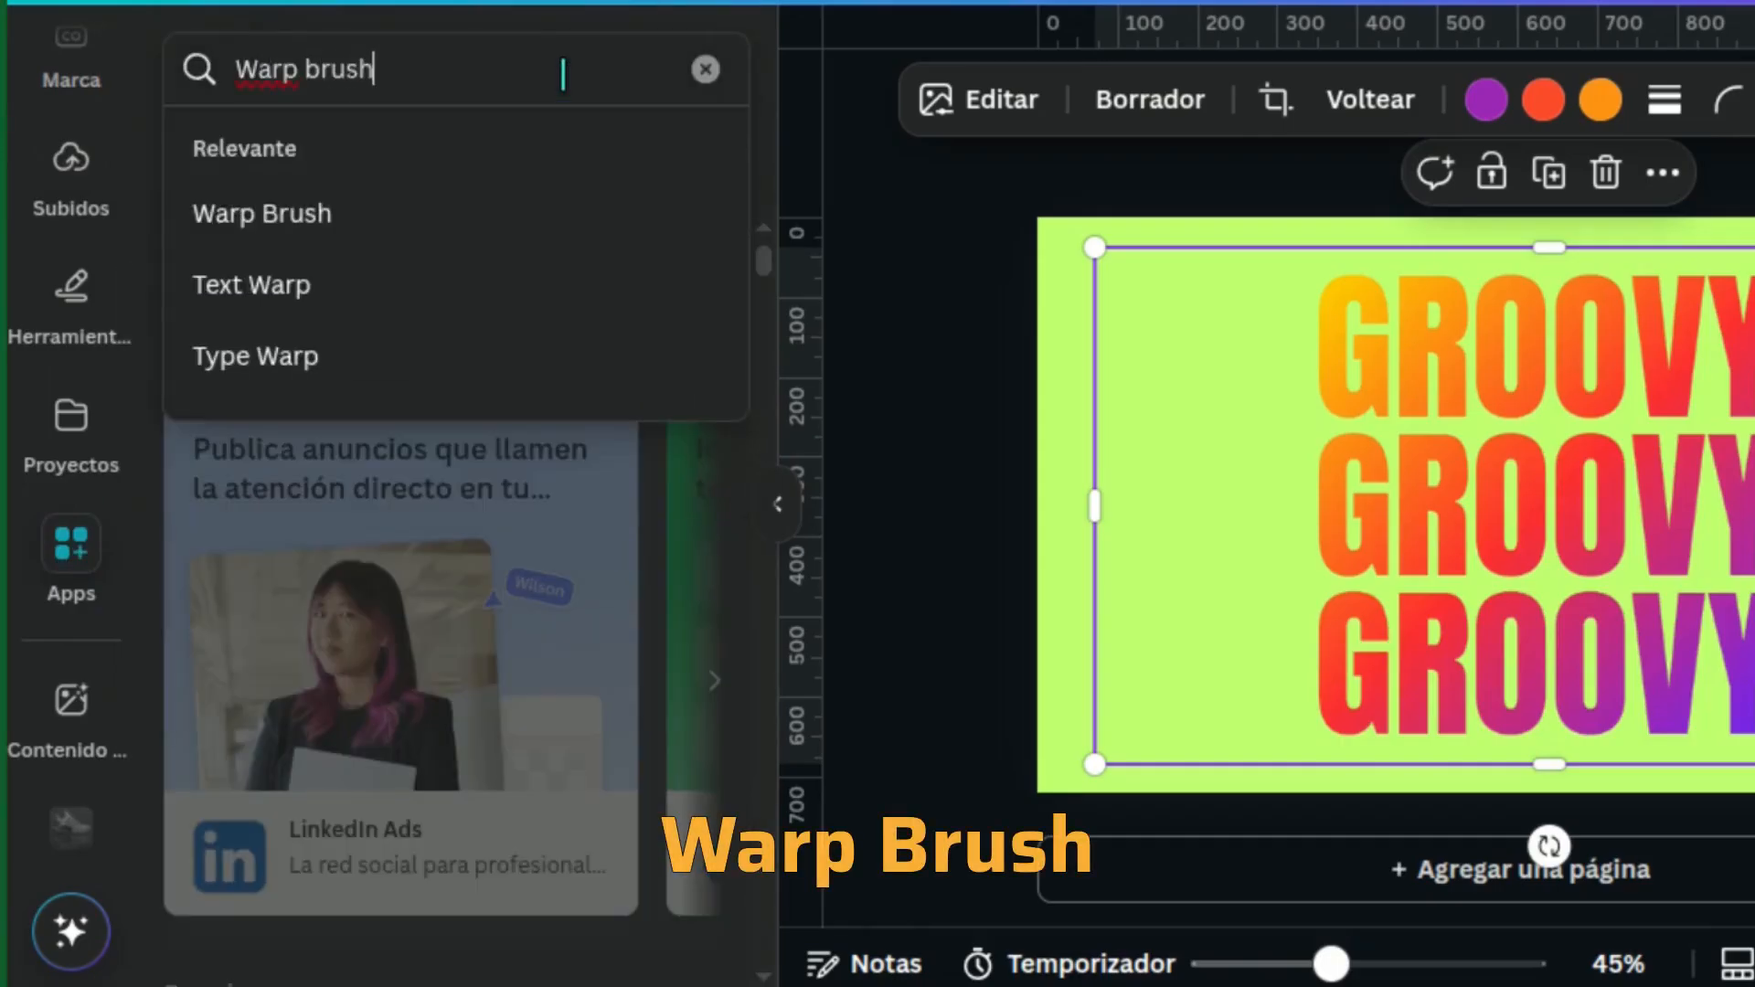
click(203, 224)
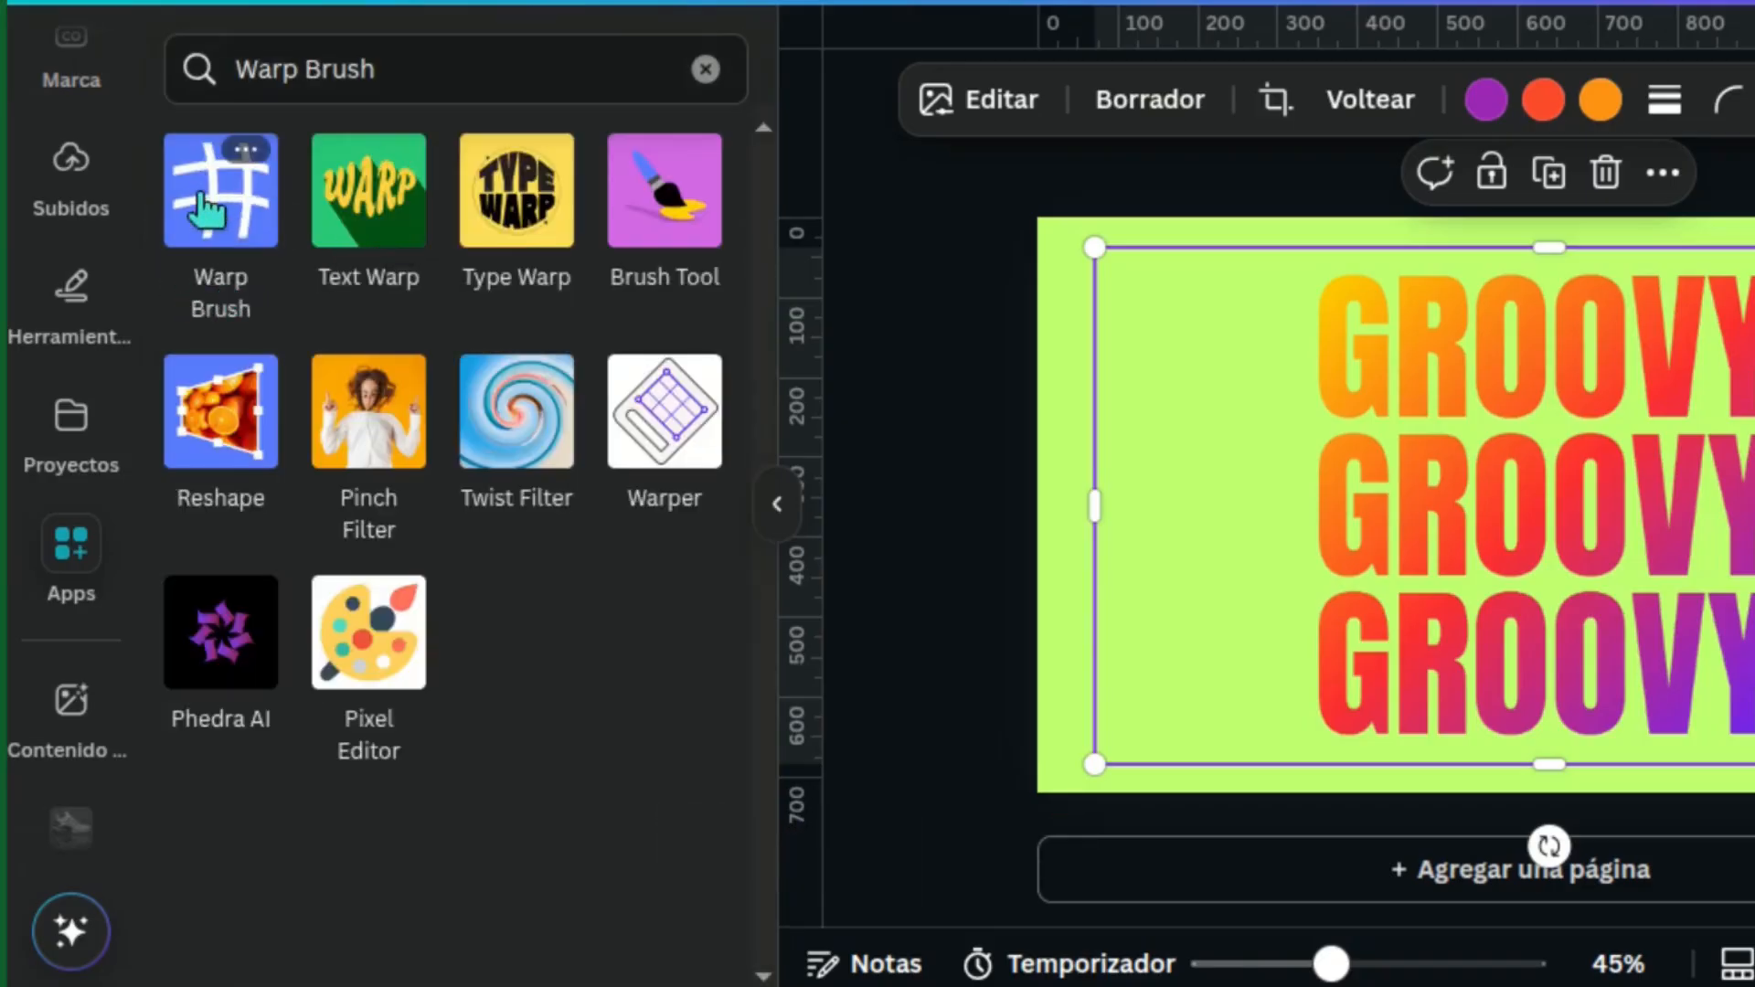
click(208, 210)
click(205, 212)
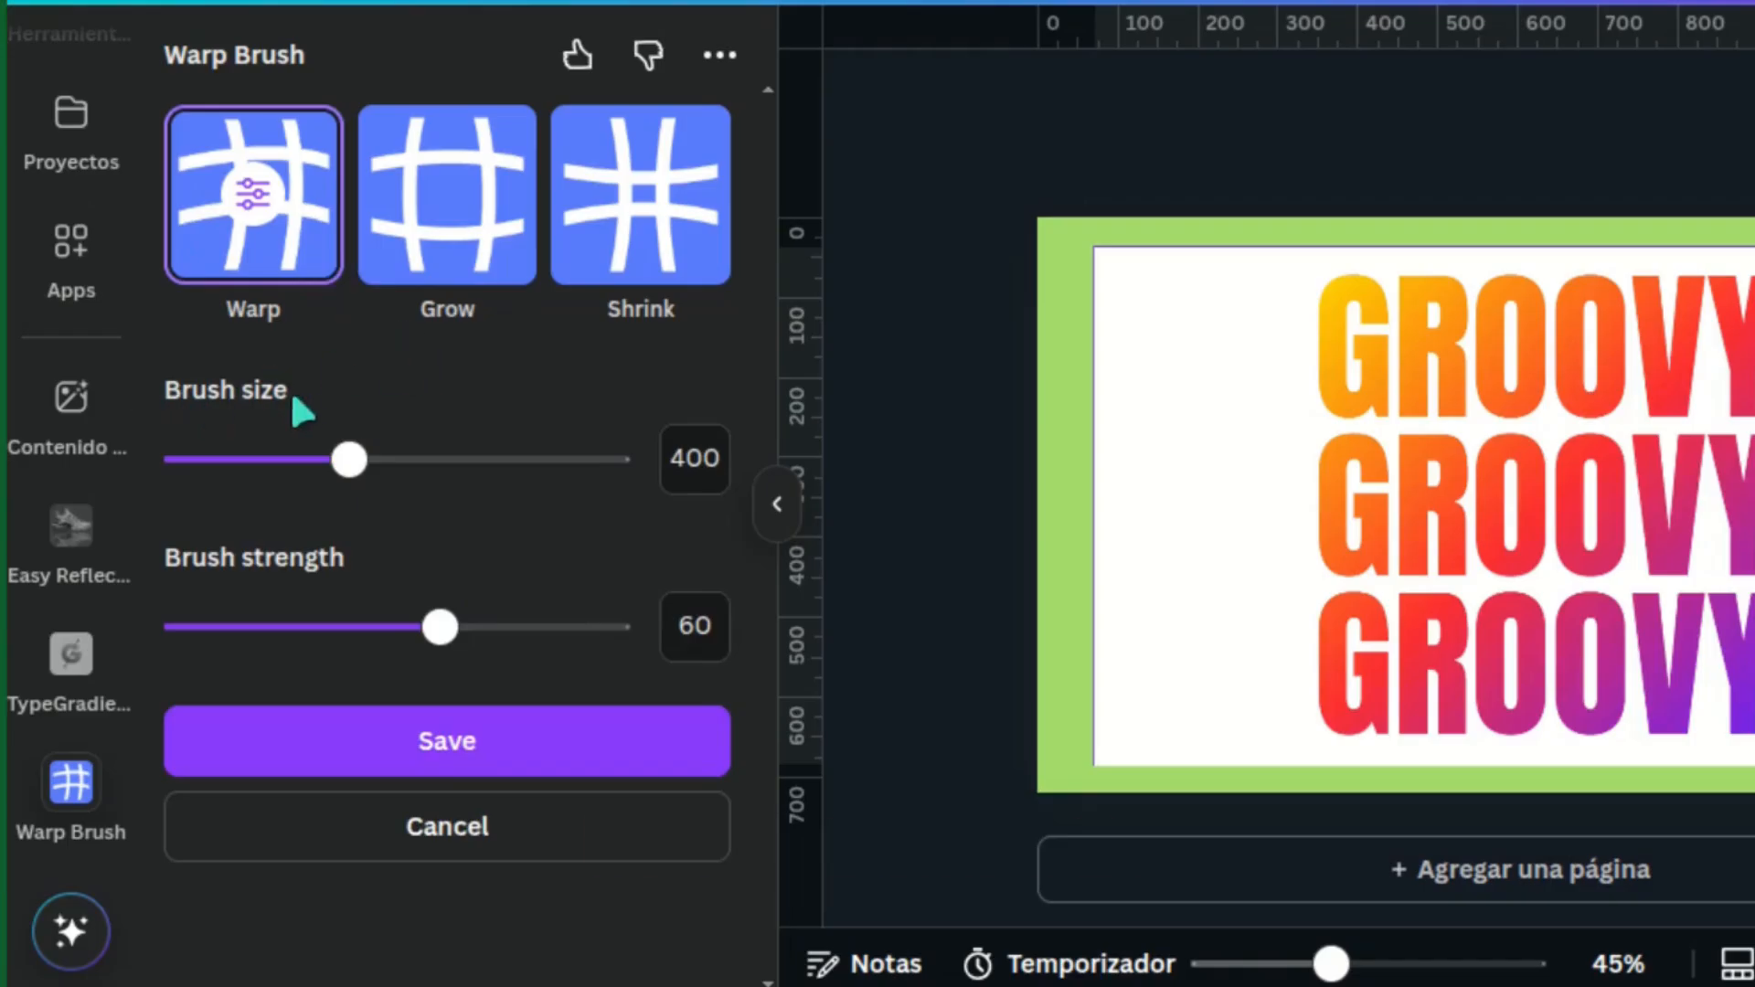
Set the Warp brush size to 500 and its strength to 70
click(681, 457)
text(500)
key(Return)
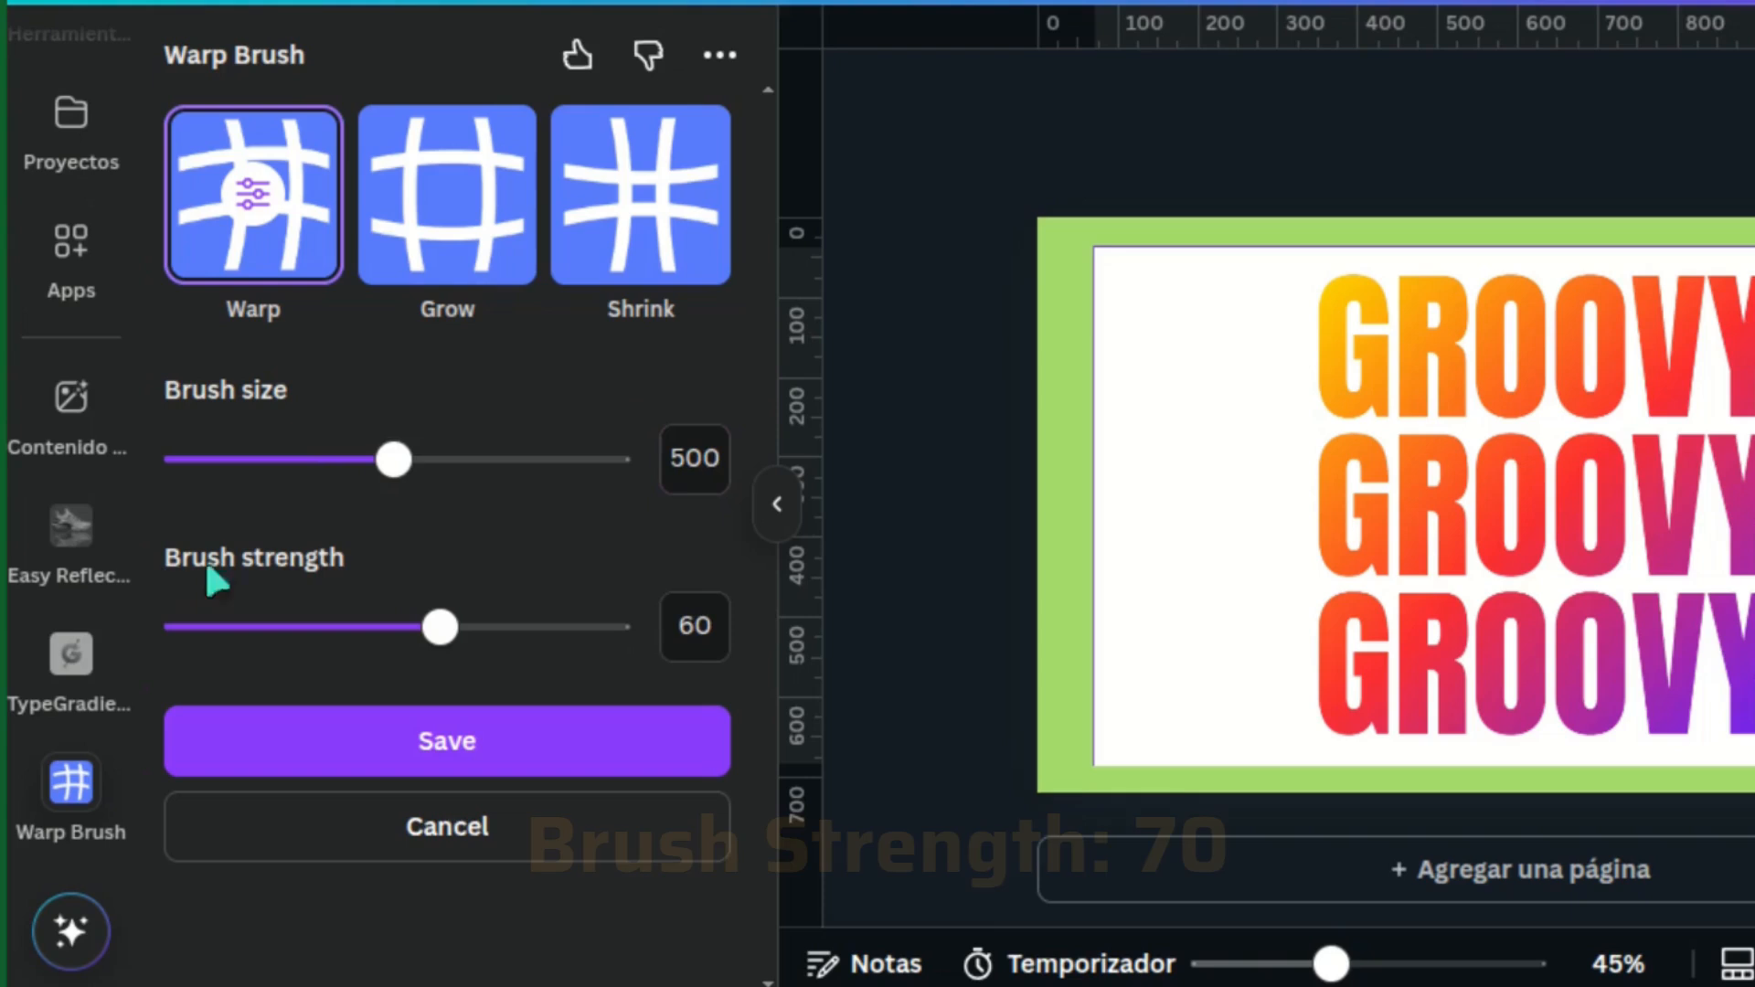
text(70)
key(Return)
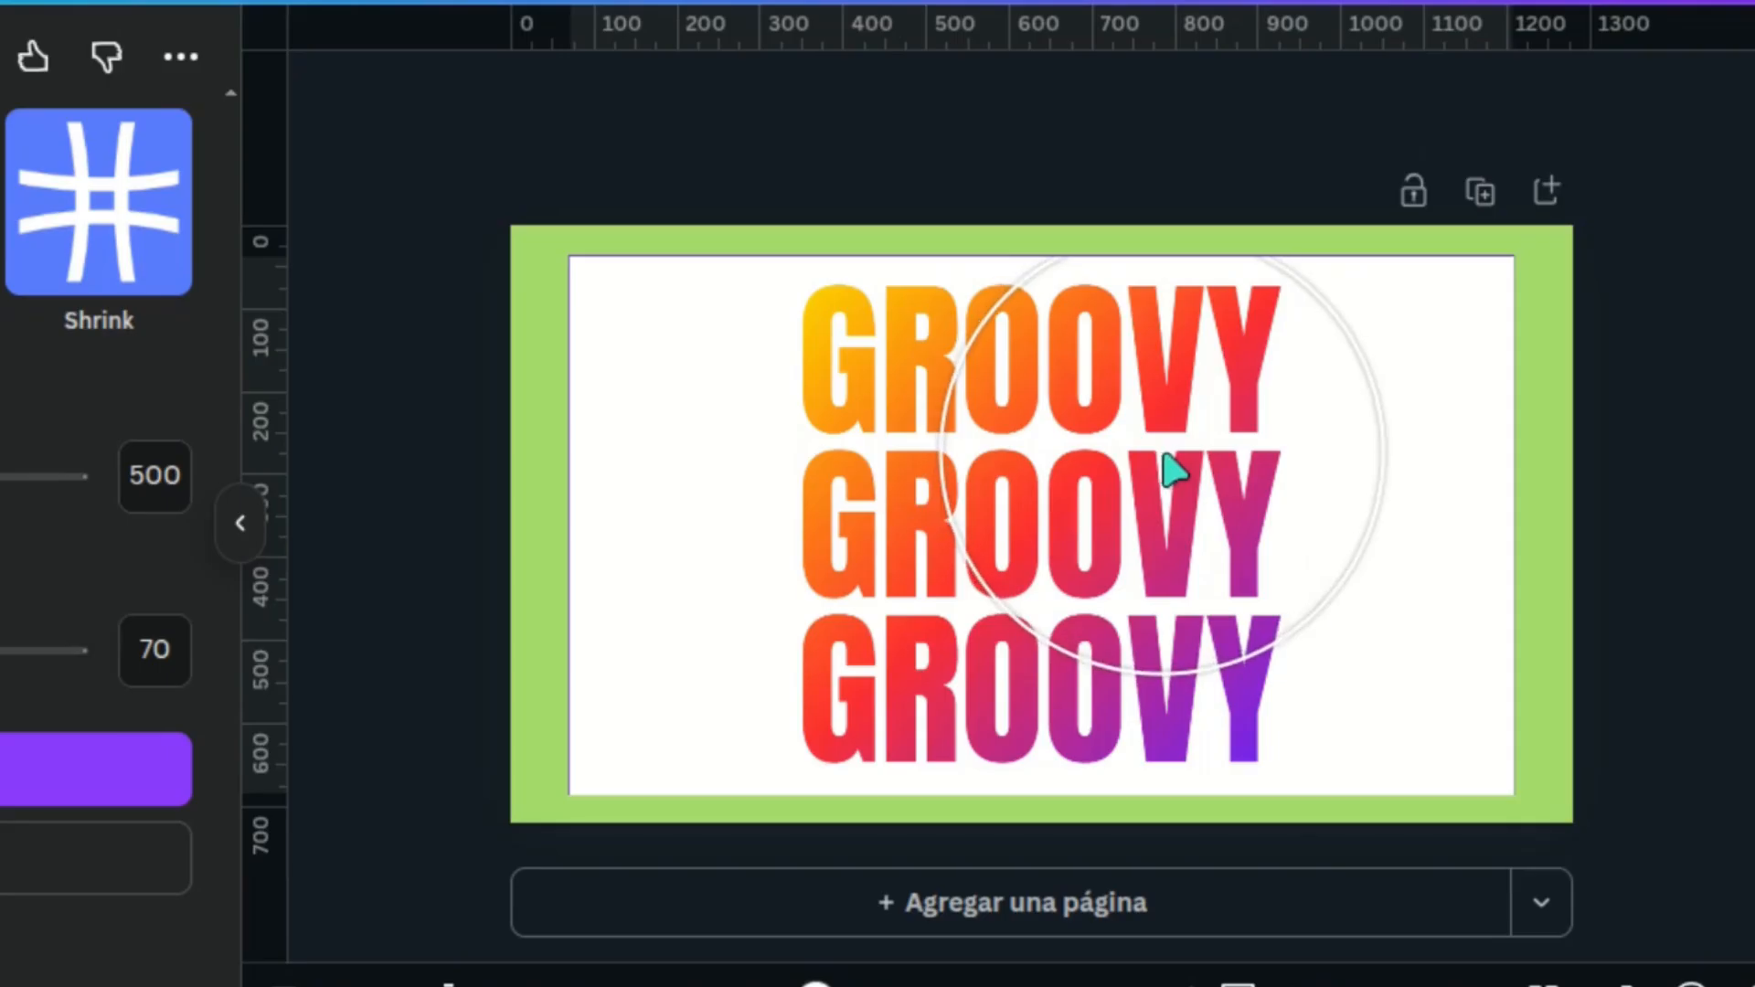
Warp the right half of the GROOVY rows upward and the left half downward into a wave, and save the result
mouse_move(1172, 471)
mouse_down()
mouse_move(1160, 435)
mouse_move(1175, 429)
mouse_up()
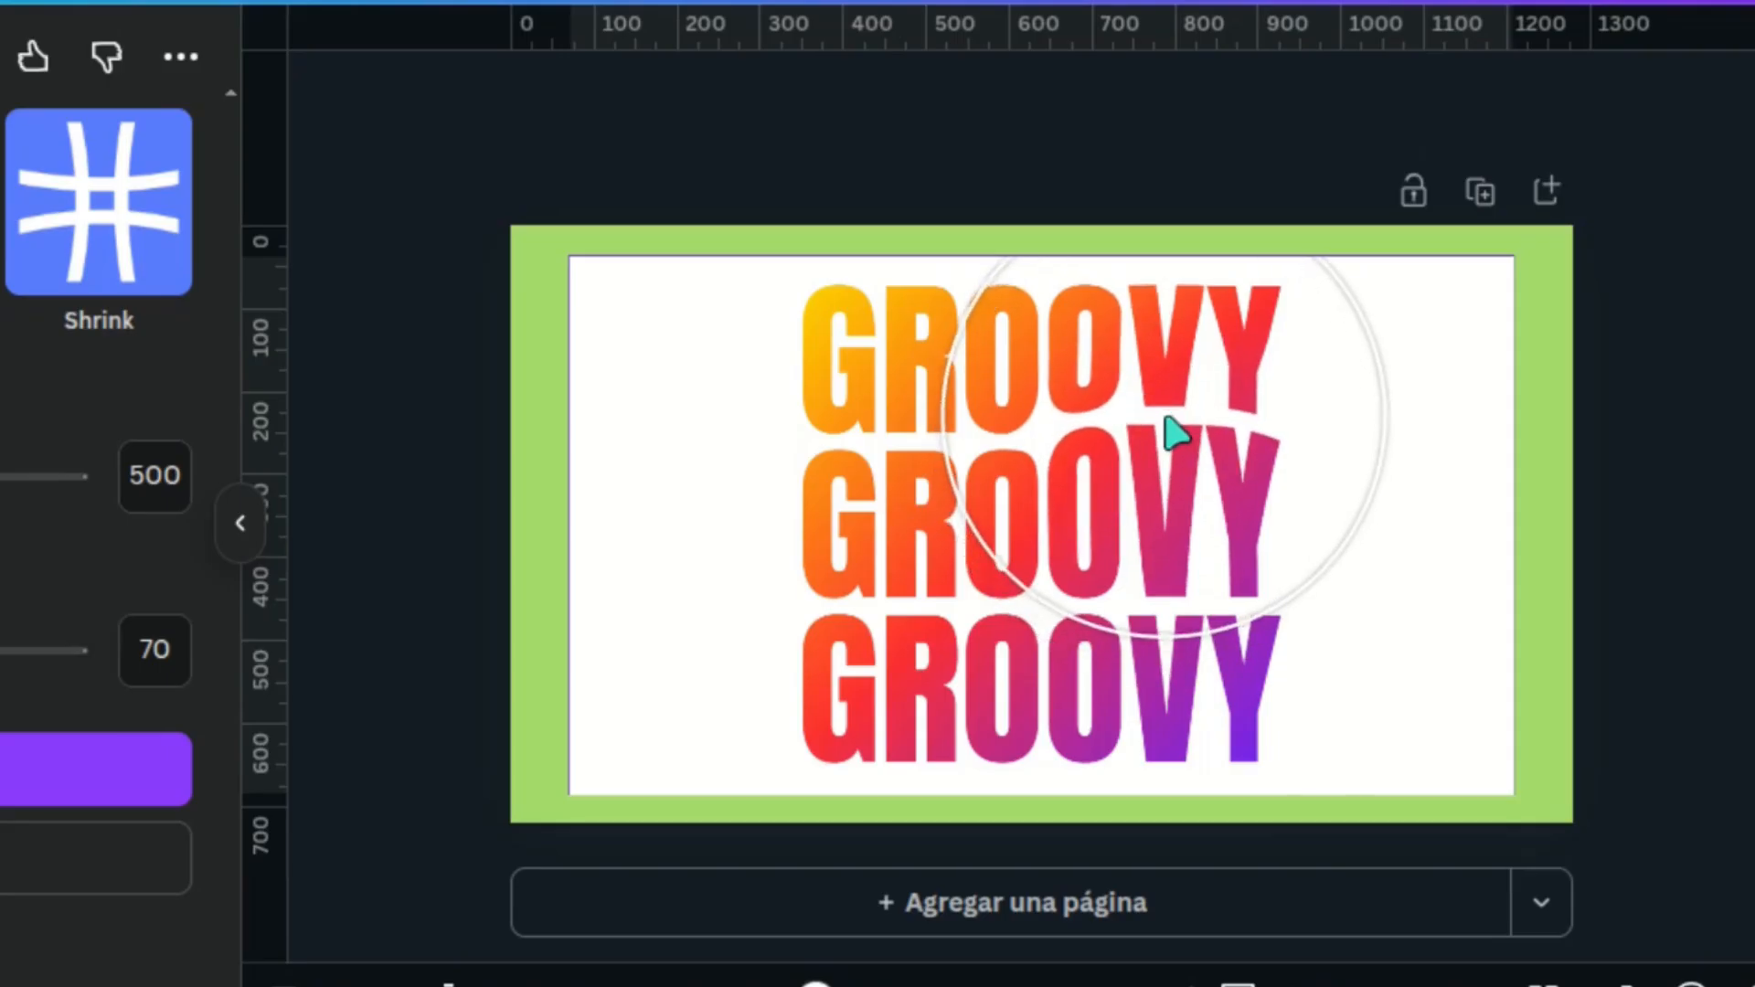
mouse_move(1164, 630)
mouse_down()
mouse_move(1162, 584)
mouse_move(920, 607)
mouse_move(918, 645)
mouse_move(917, 444)
mouse_move(925, 494)
mouse_up()
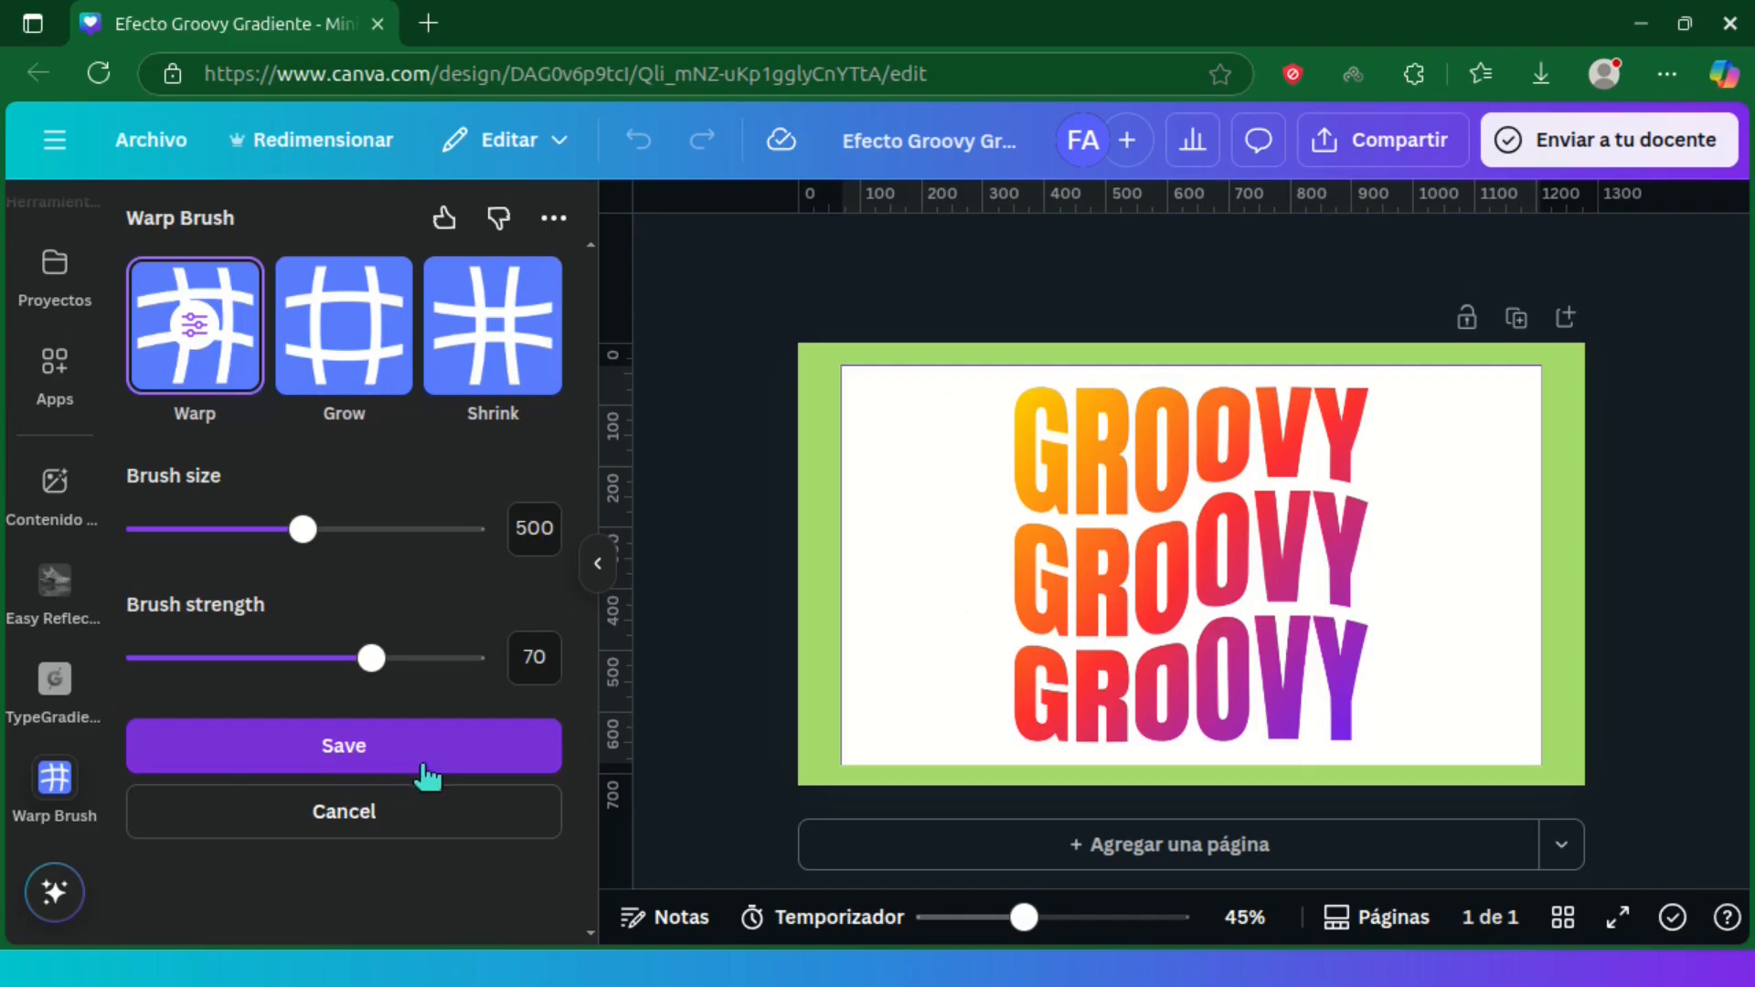
click(435, 766)
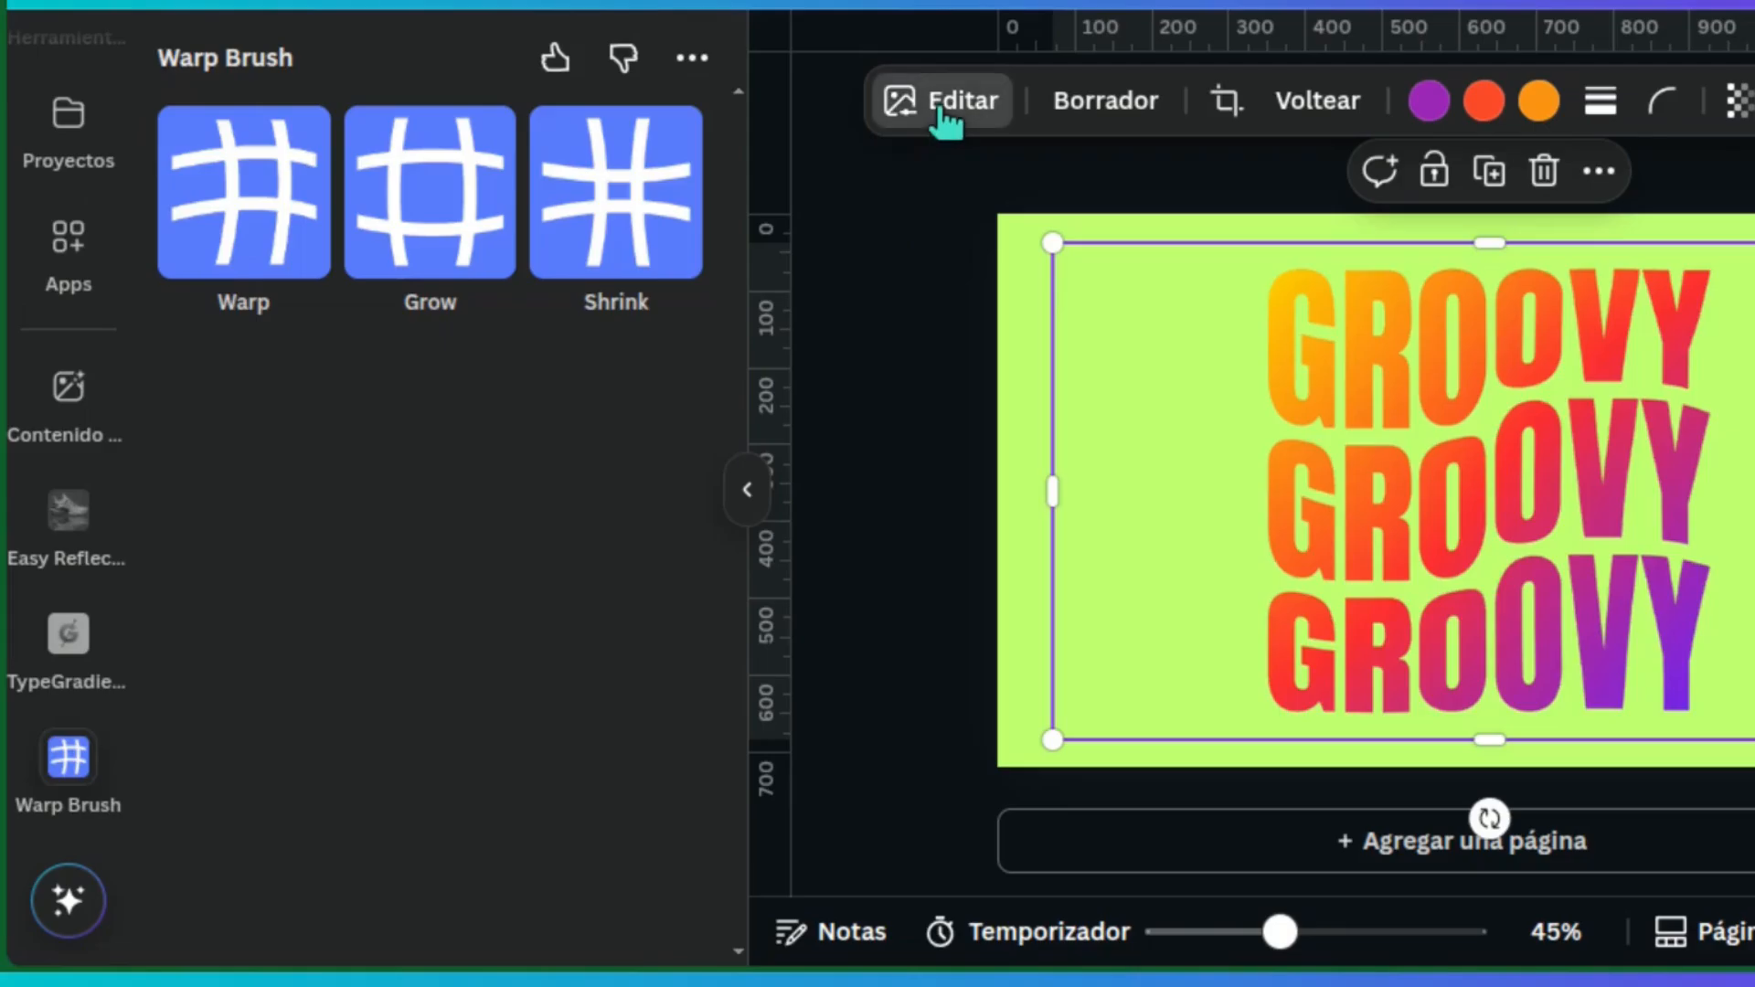
Apply the Brillante shadow effect to the warped GROOVY image
click(757, 257)
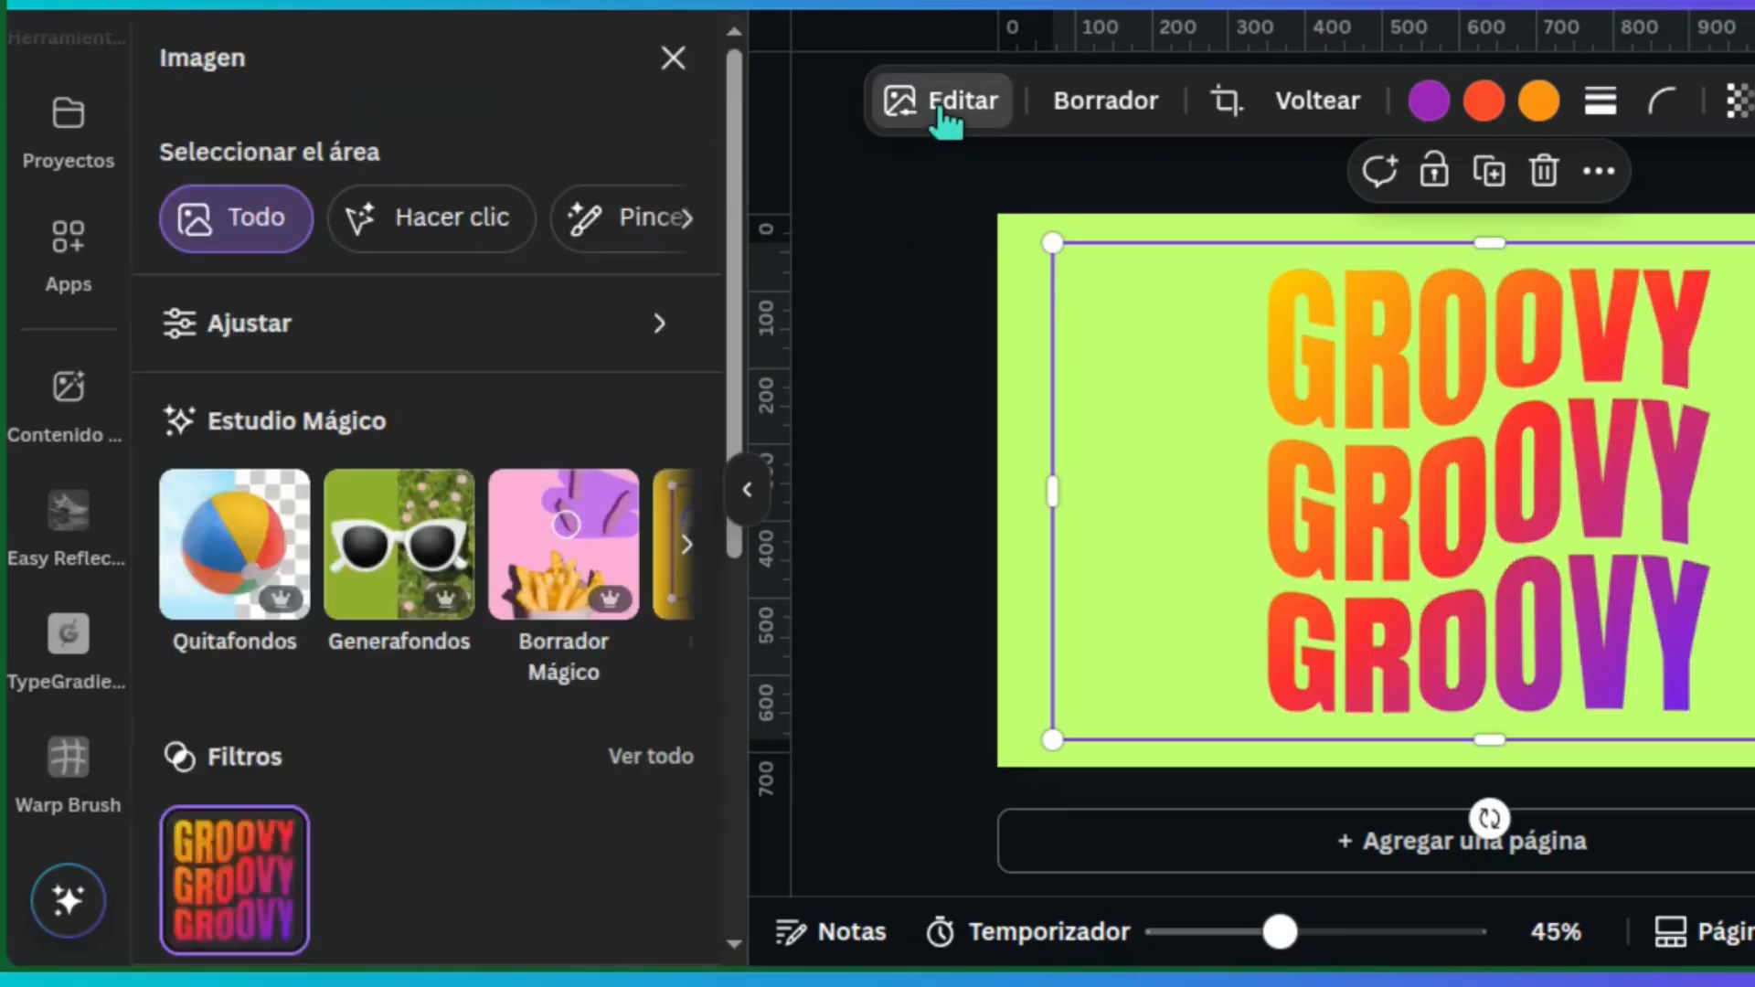
scroll(718, 411, down, 5)
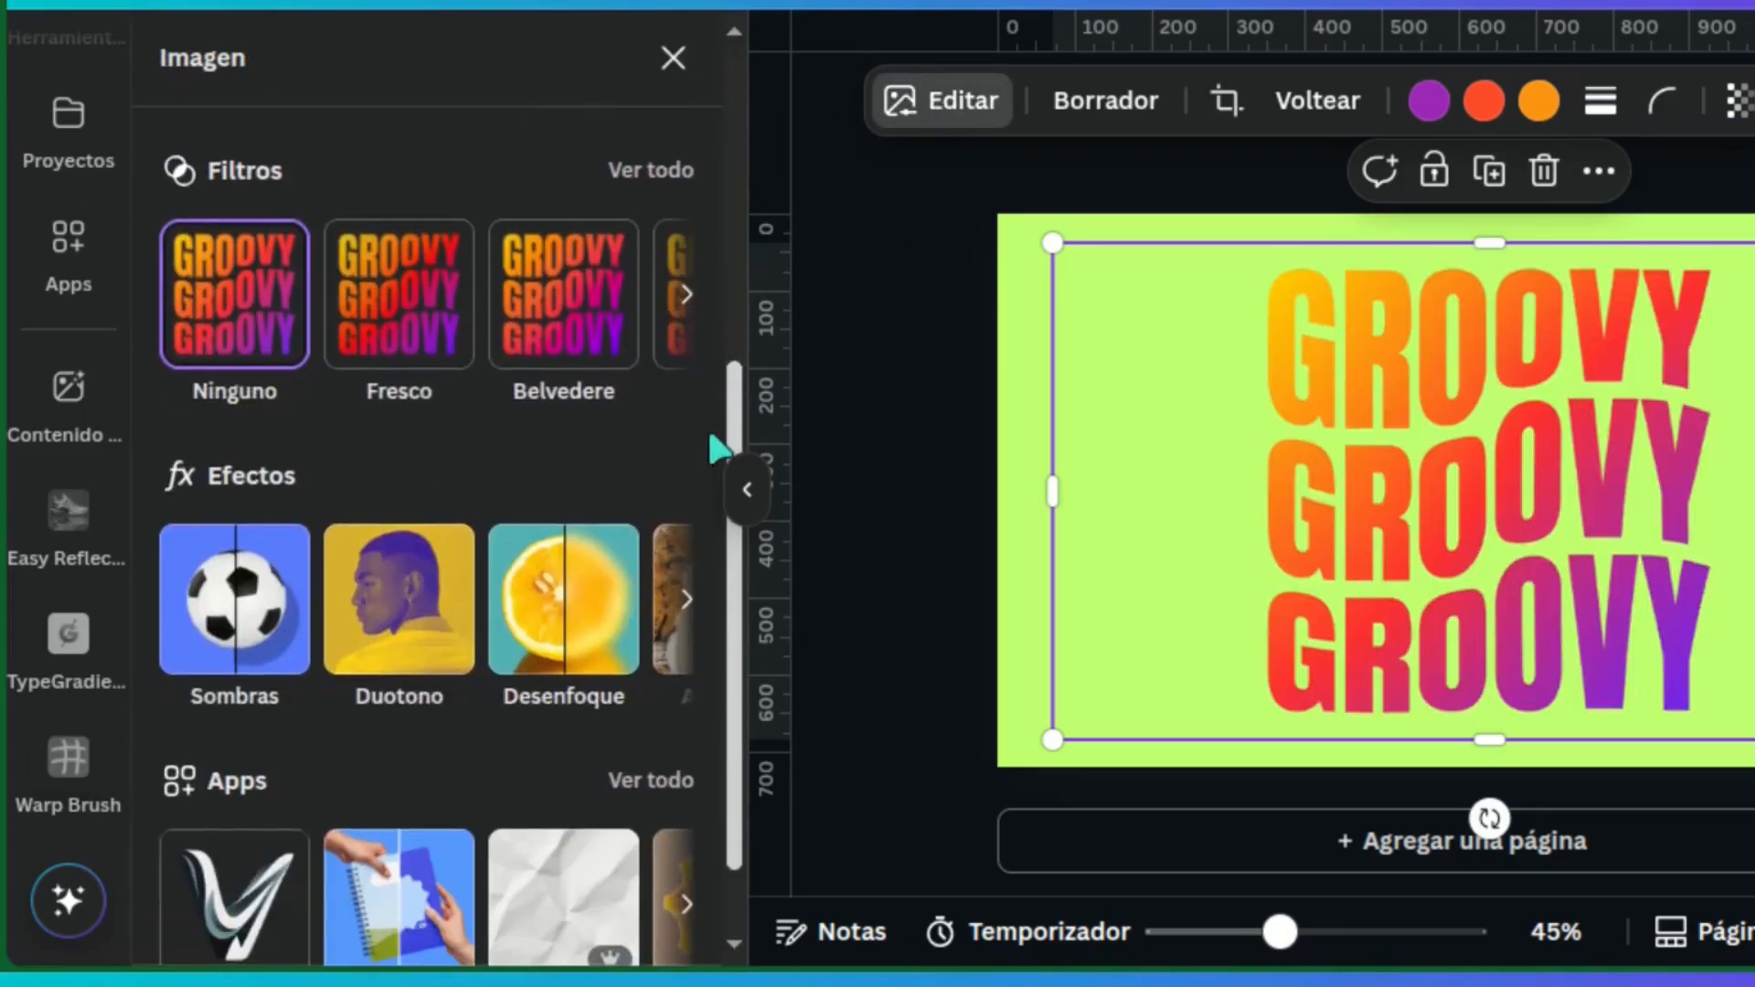
click(251, 631)
click(260, 471)
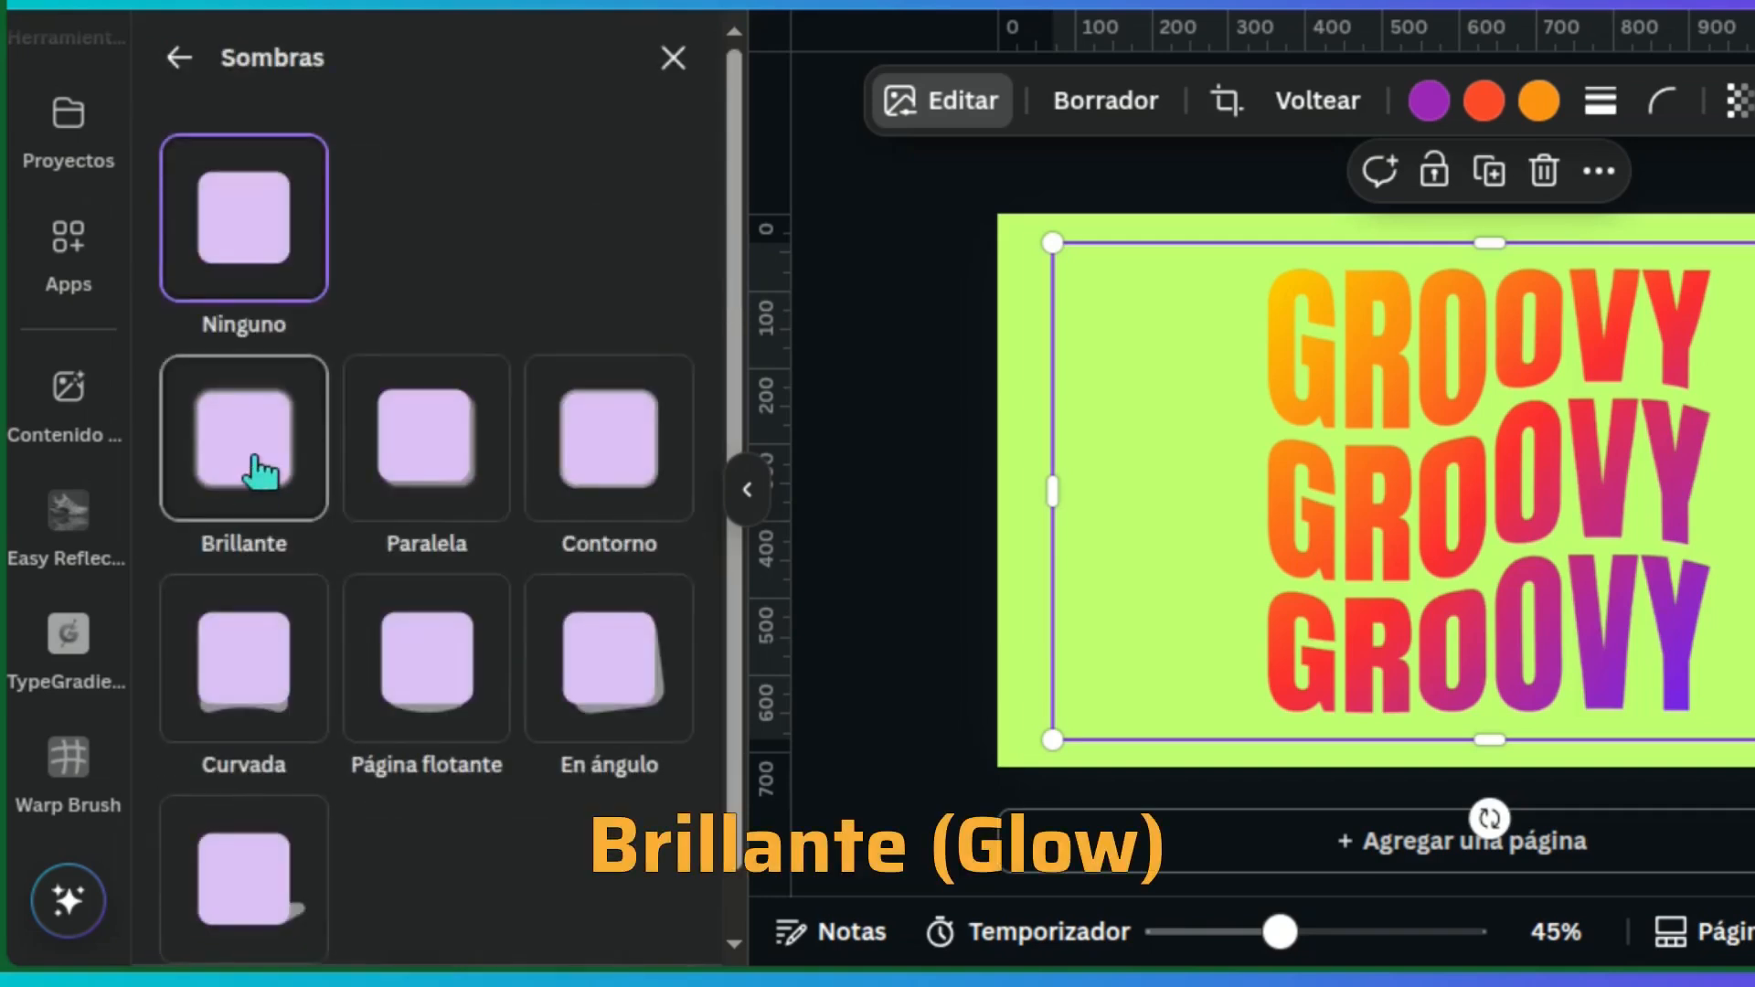
Set the Brillante shadow's size to 5, blur level to 5 and intensity to 15
drag(737, 293, 744, 650)
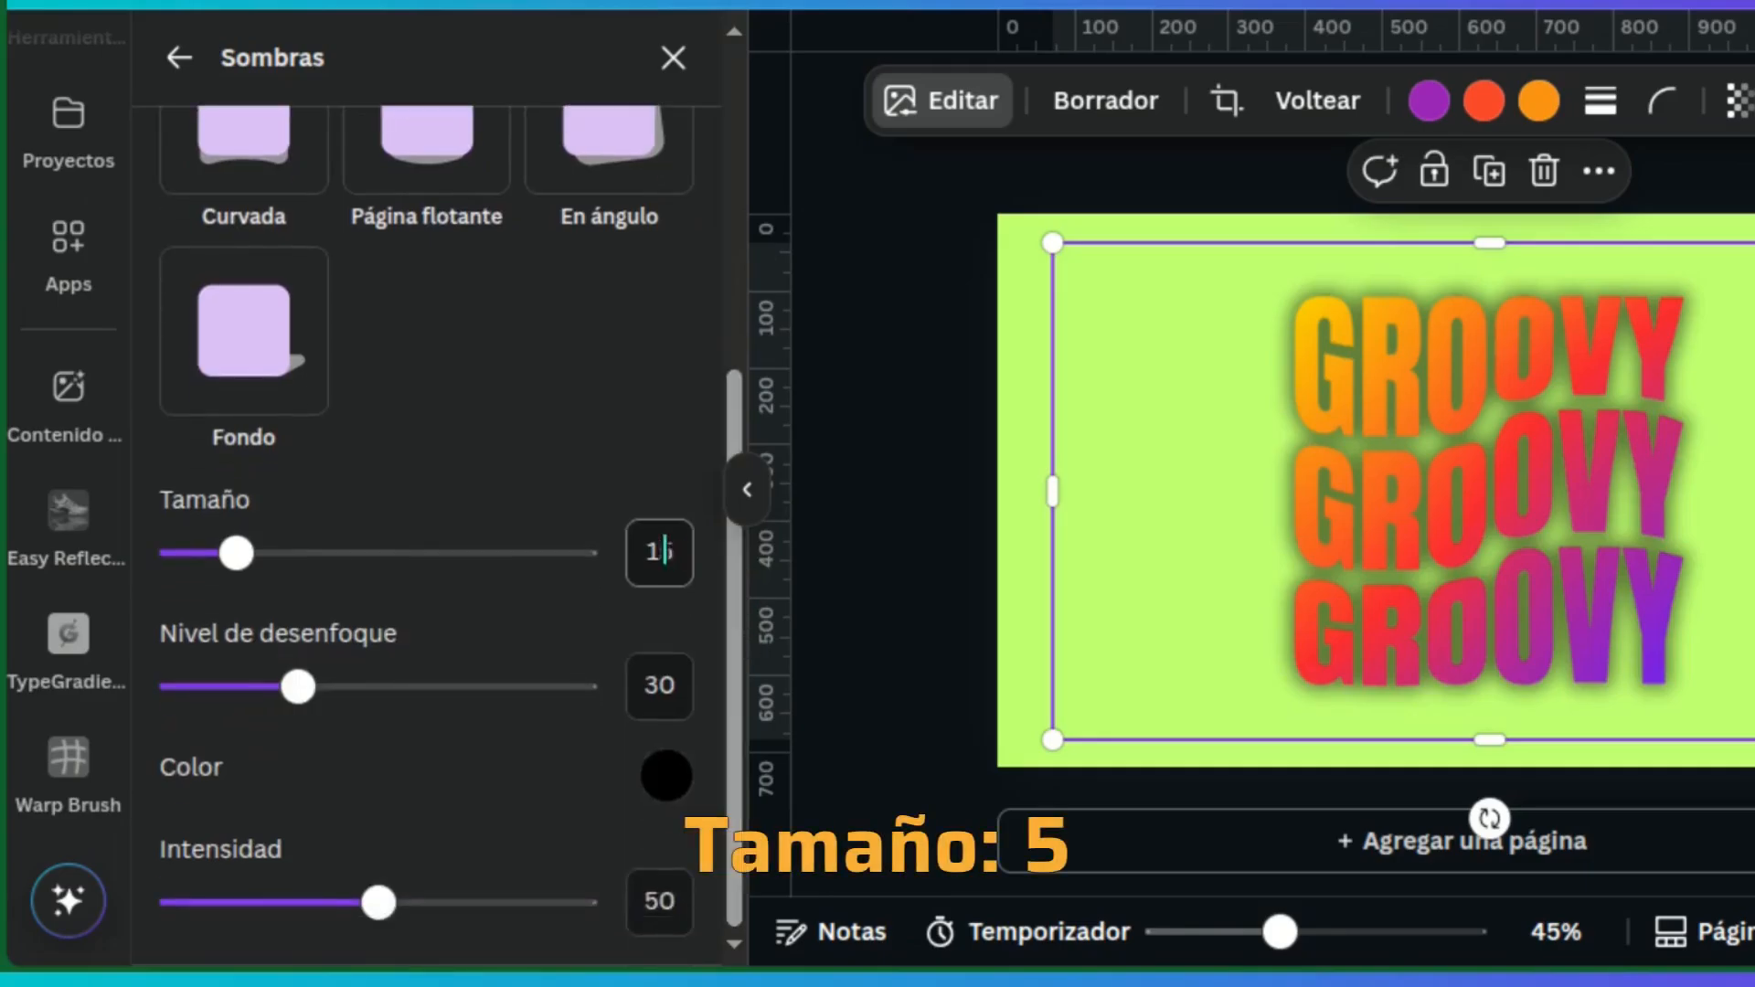
text(5)
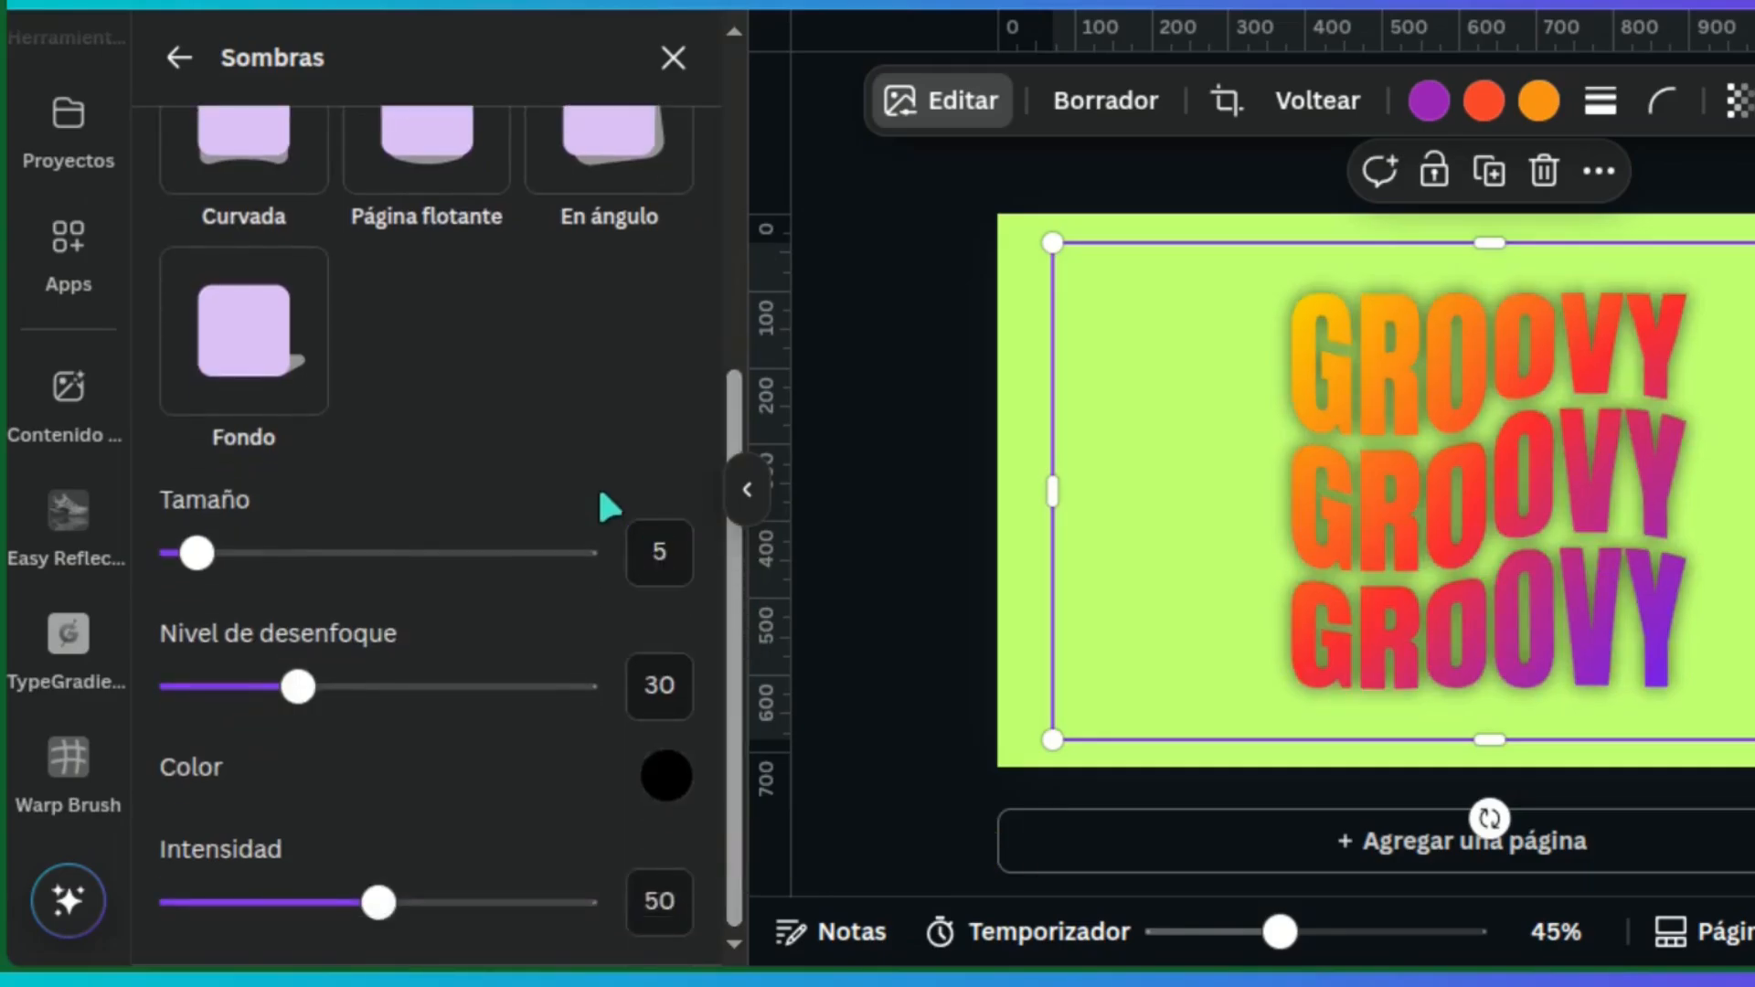
click(639, 667)
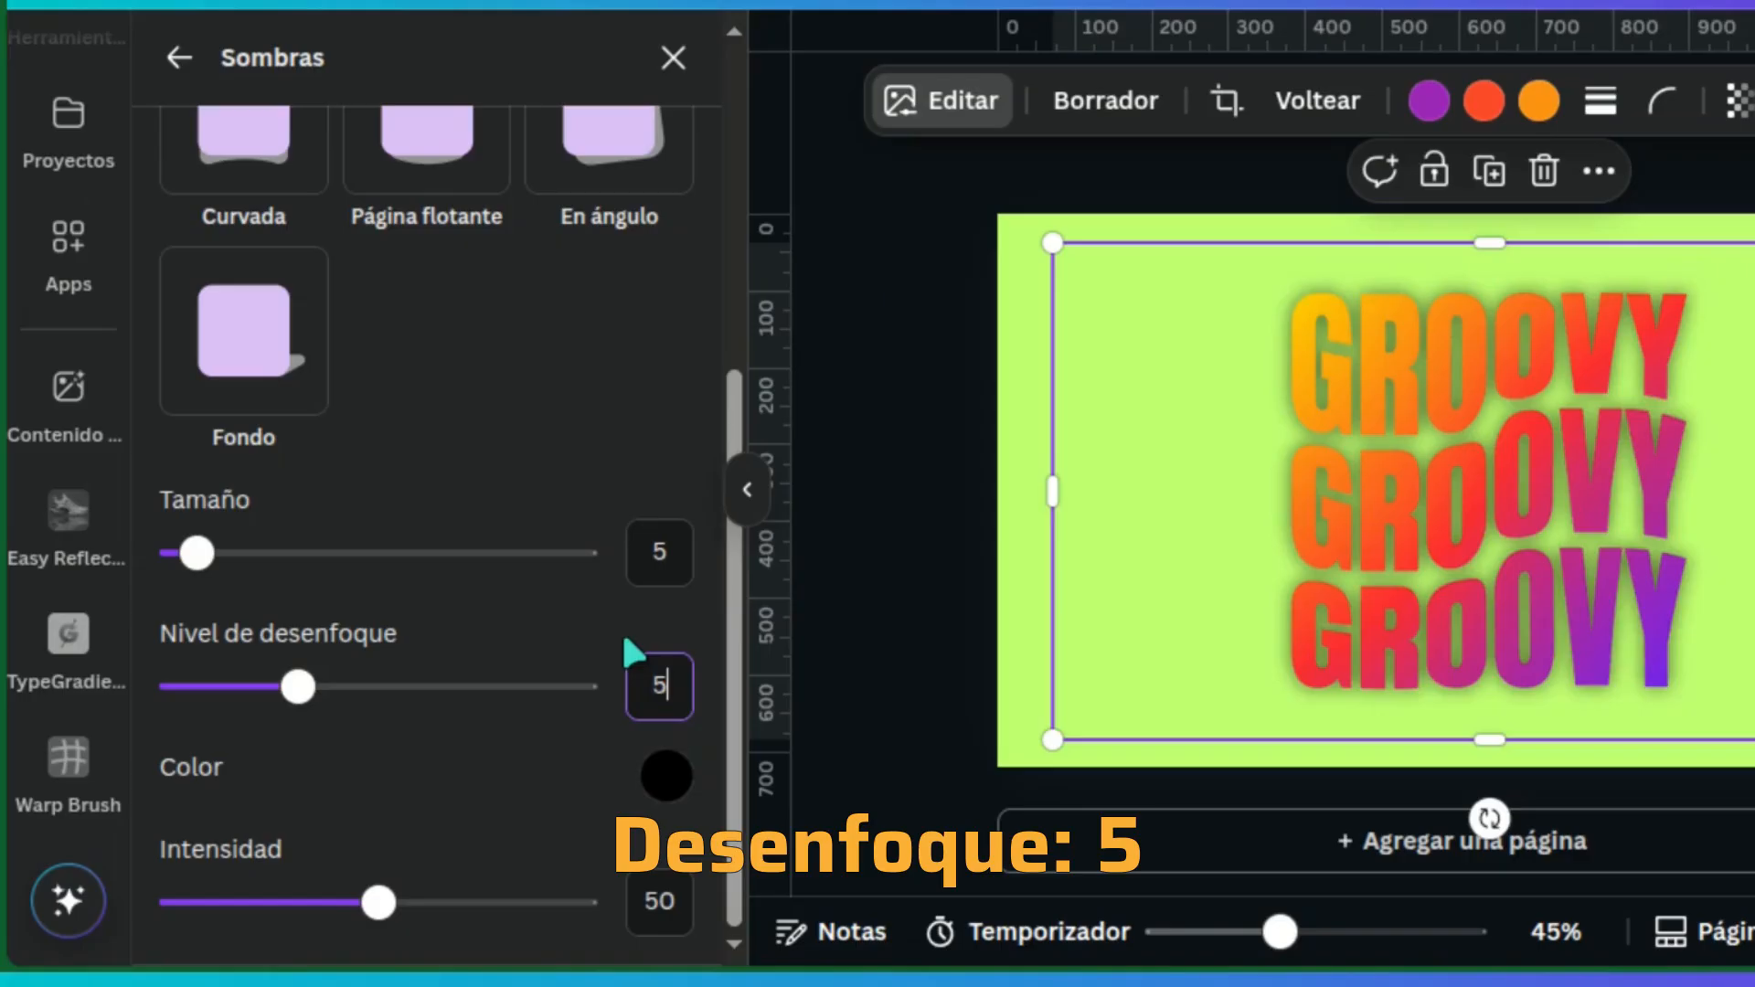
key(Return)
click(639, 902)
text(15)
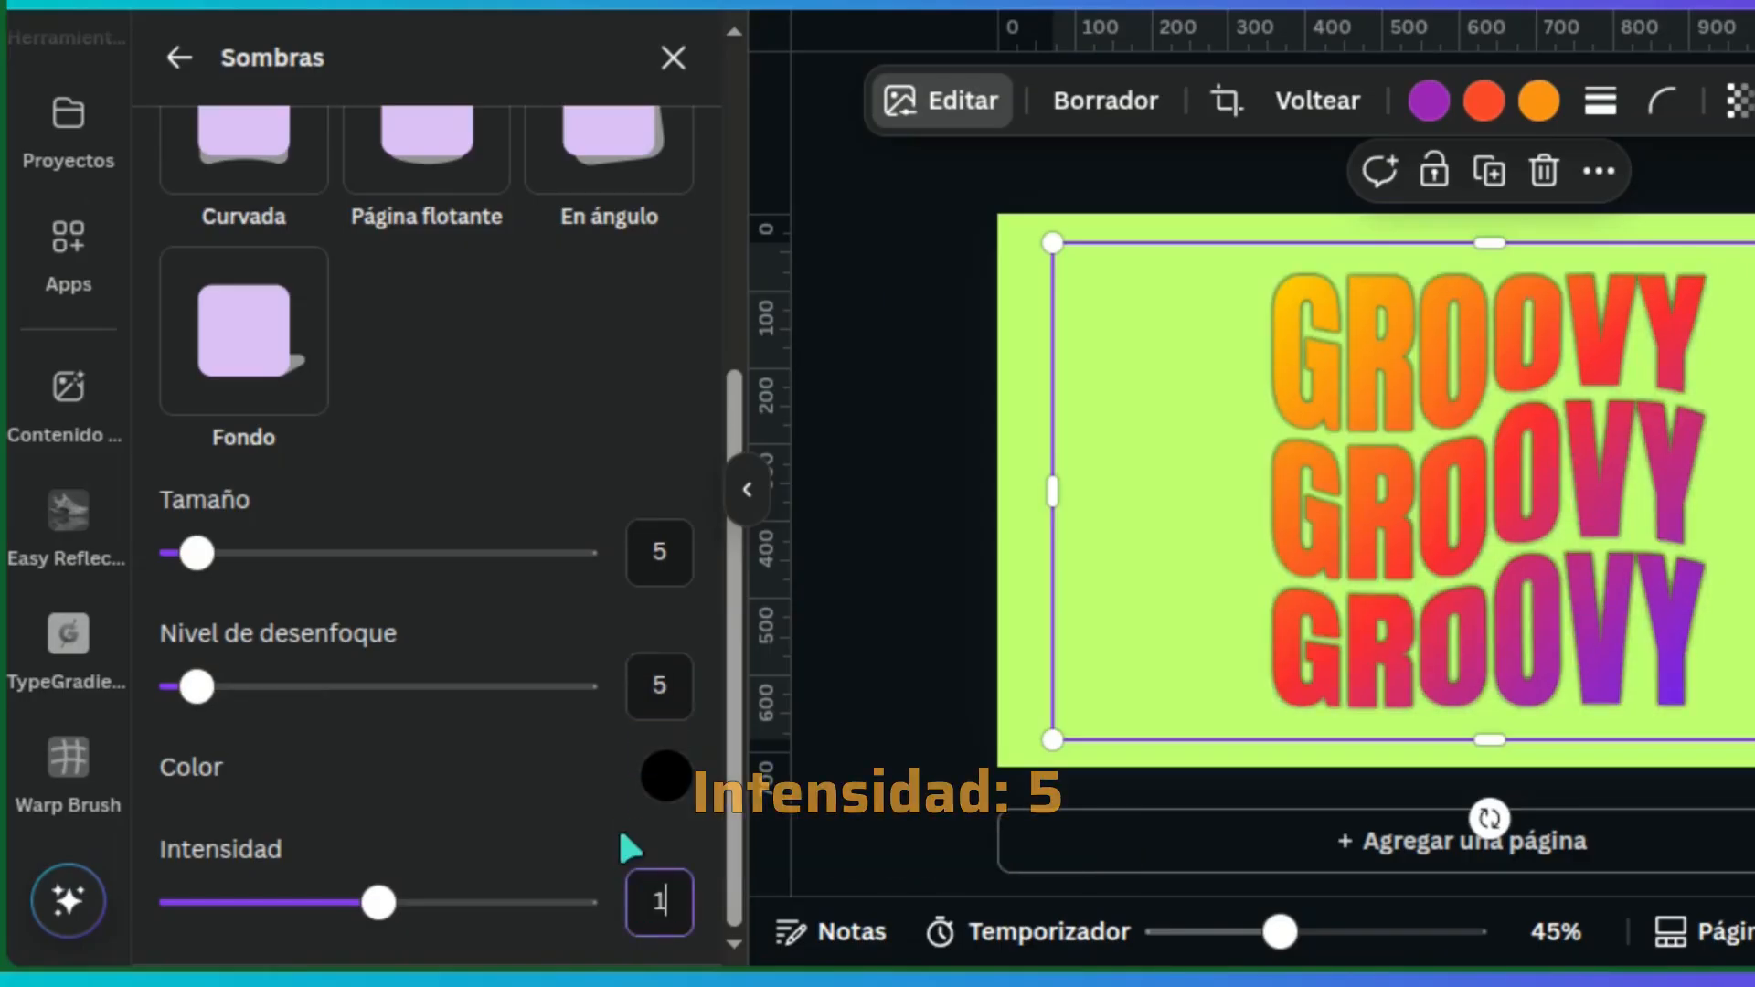
key(Return)
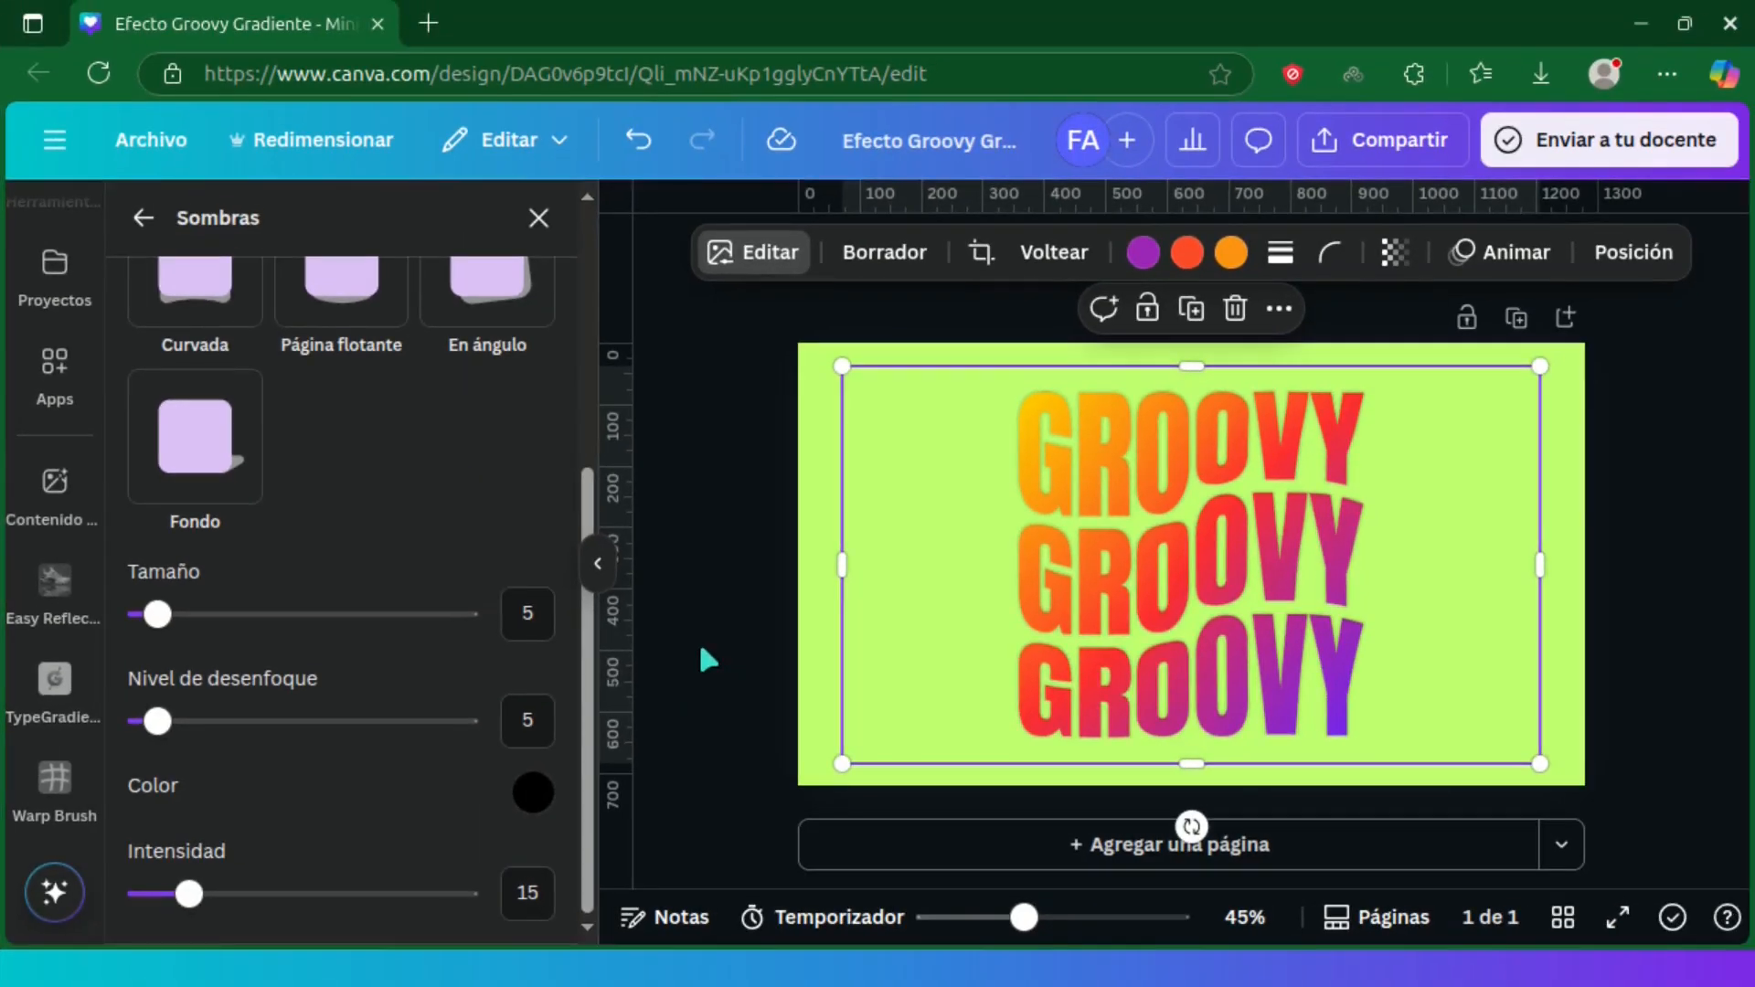